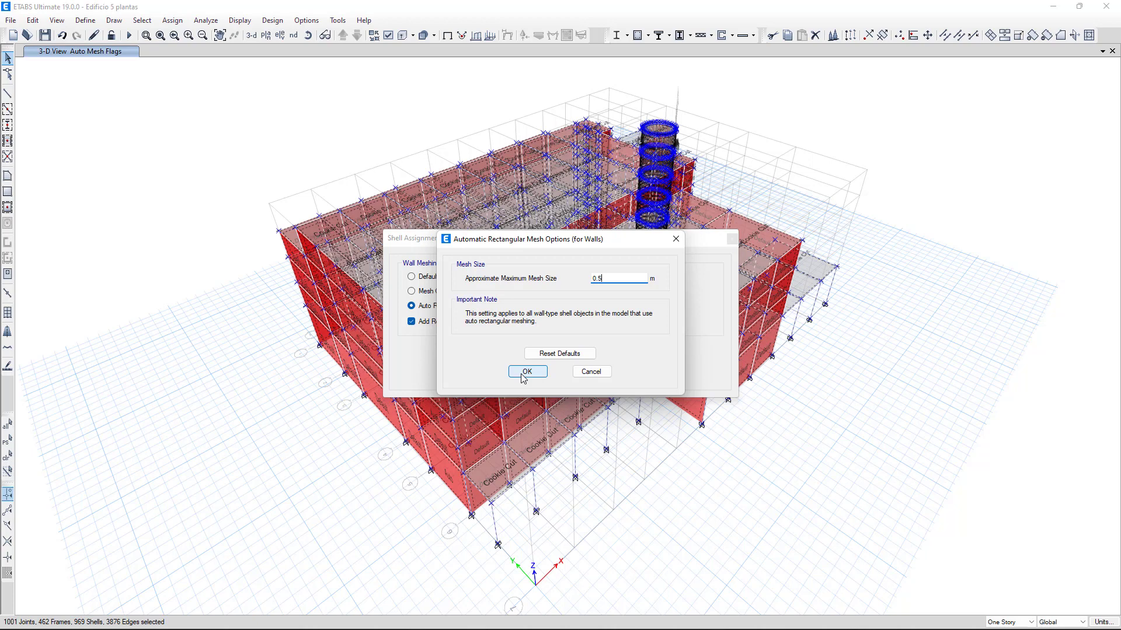
Step: Apply automatic rectangular meshing to the selected walls with an approximate maximum mesh size of 0.5 m
click(525, 373)
click(607, 374)
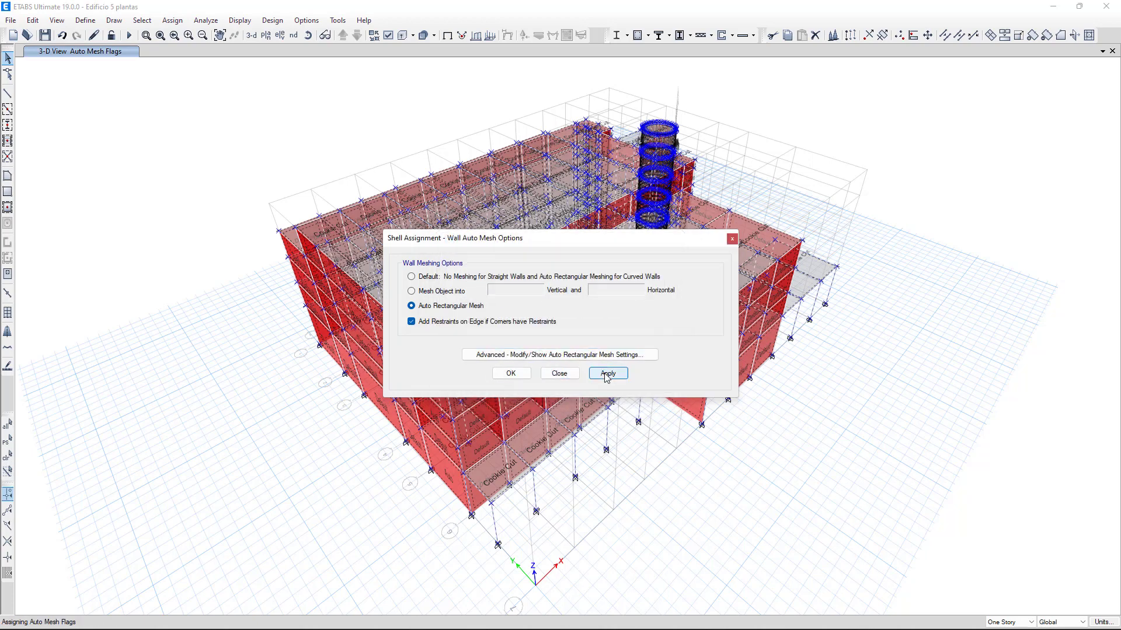
click(511, 373)
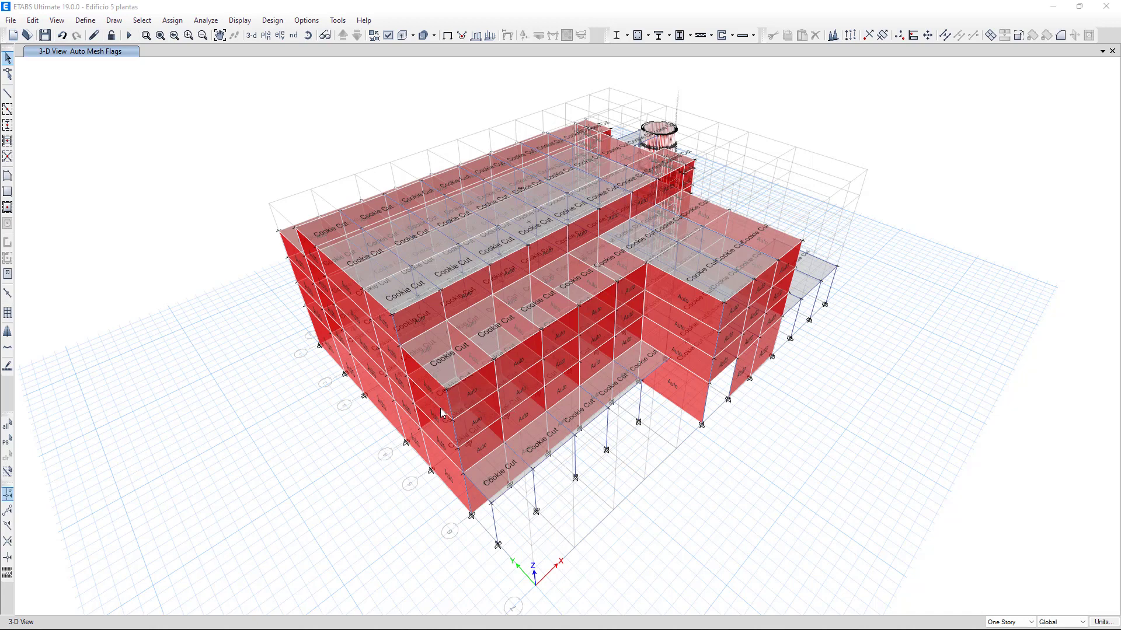
Step: Review the load cases set to run, from Dead to LCase1, and run the analysis
click(205, 21)
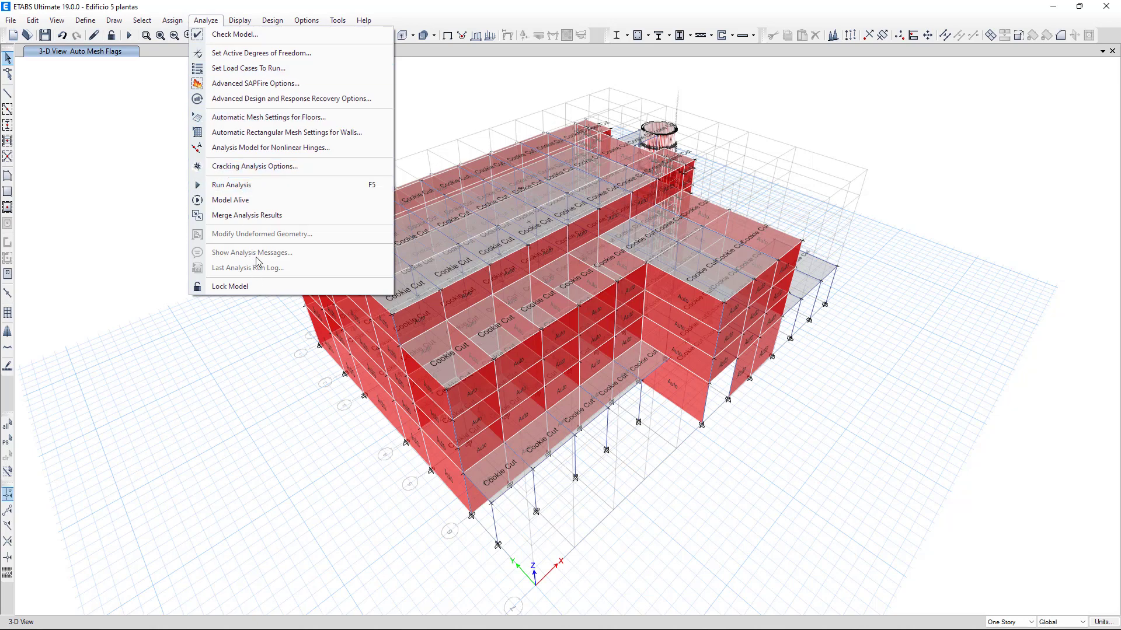
click(261, 69)
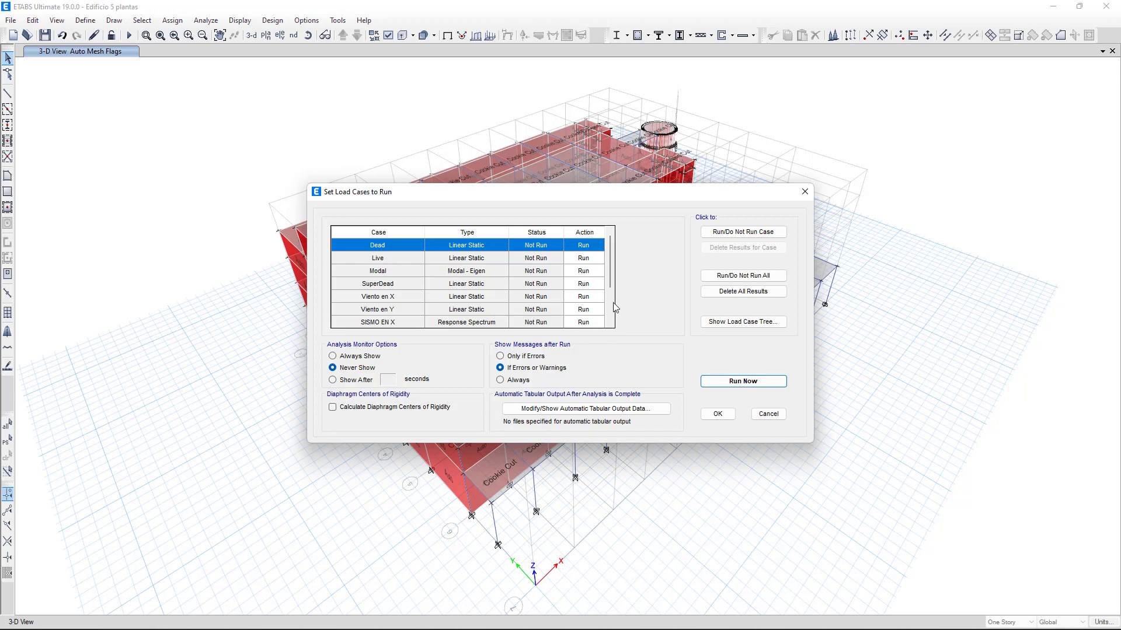
scroll(615, 315, down, 2)
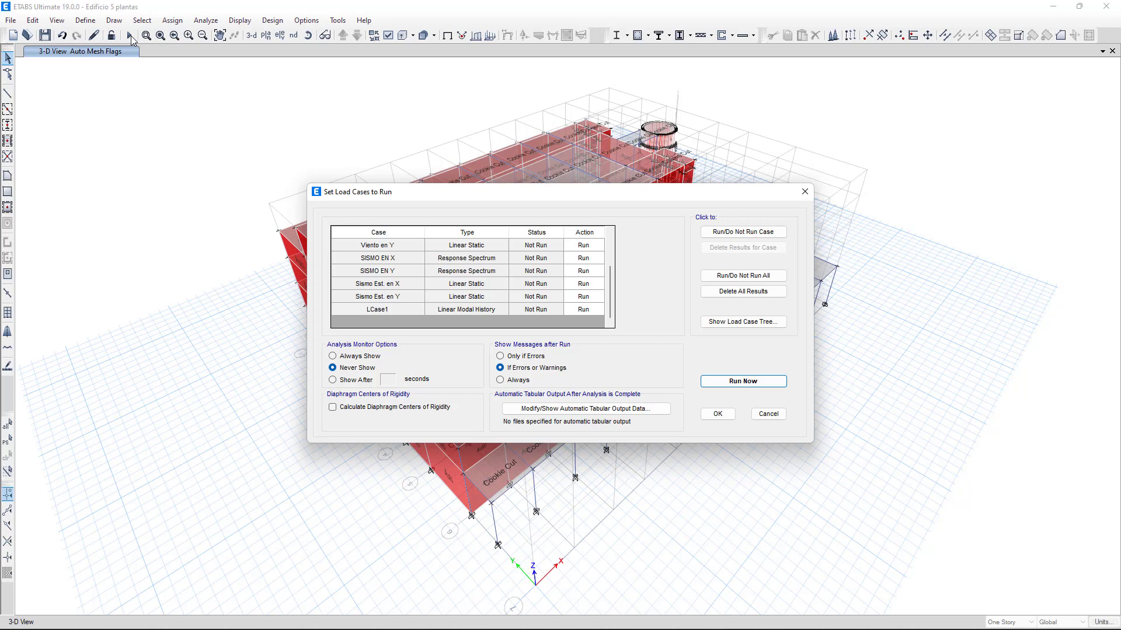
click(741, 381)
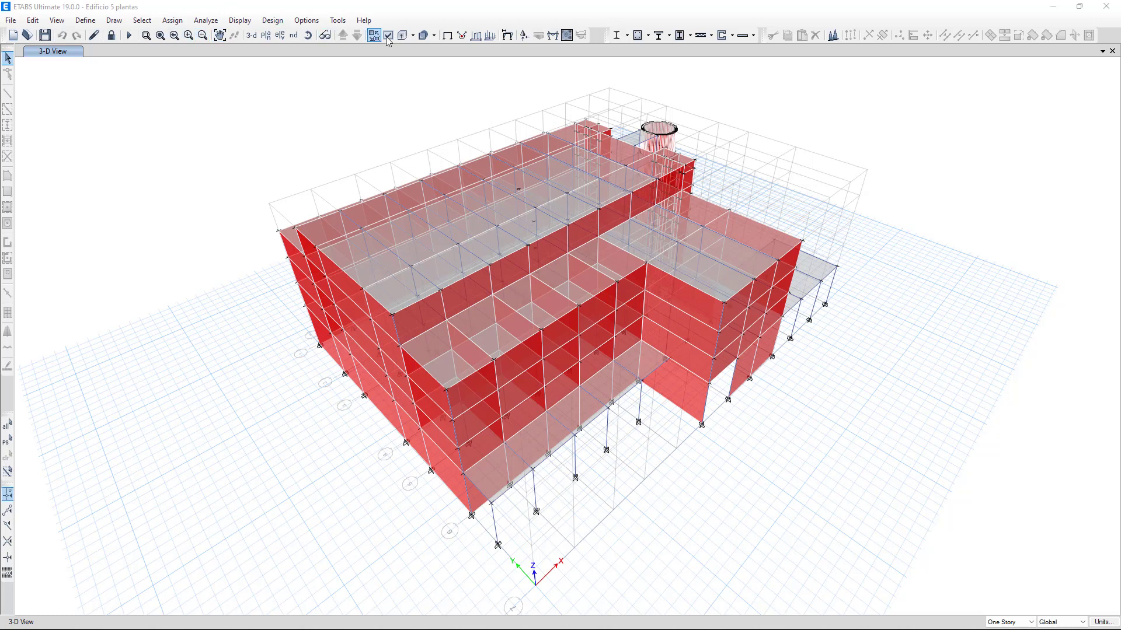
click(237, 21)
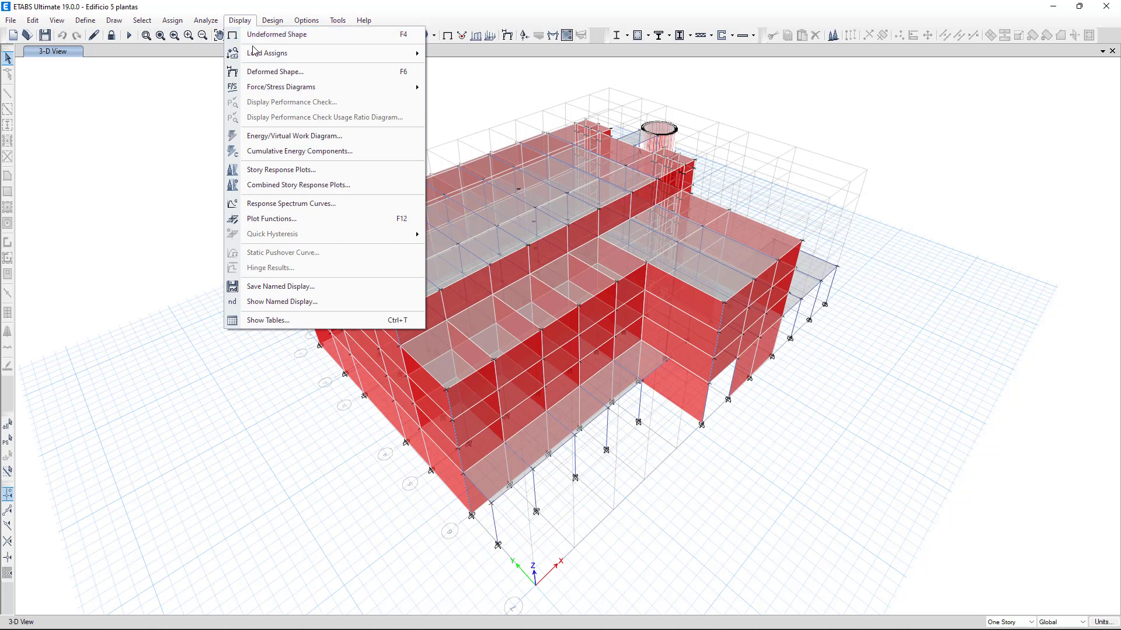
mouse_move(268, 89)
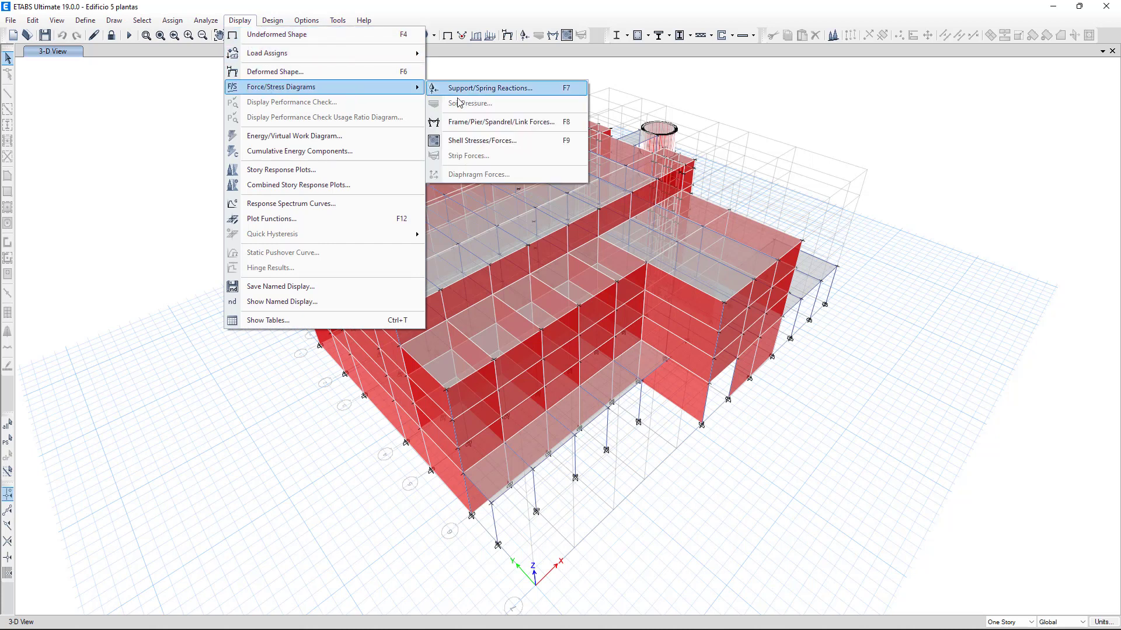
click(629, 71)
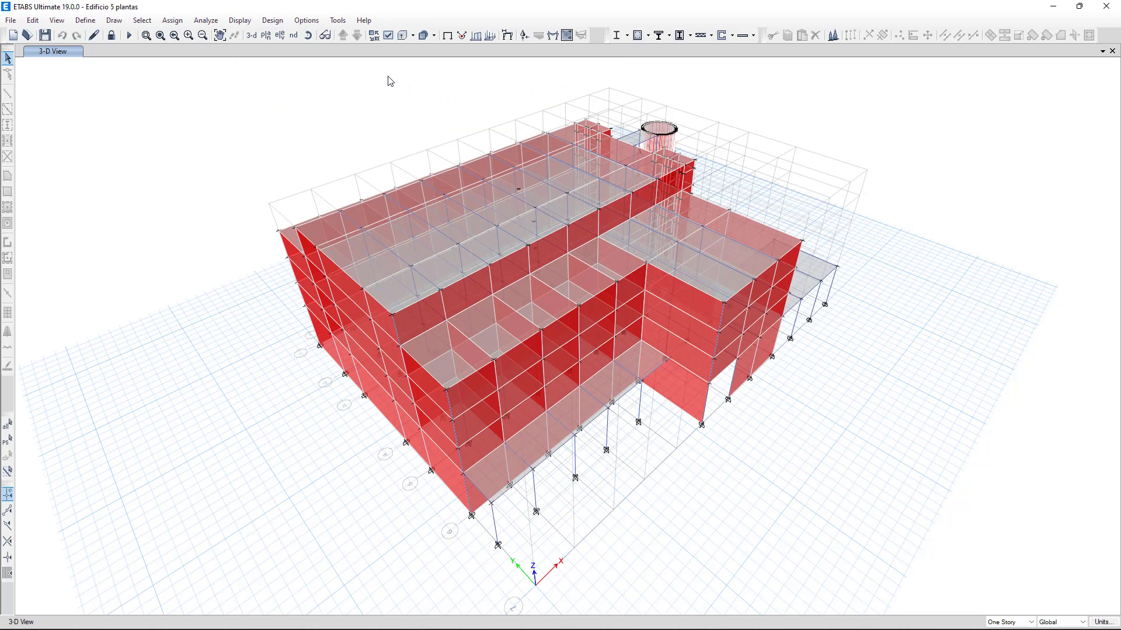
Step: Switch the view to the plan of the Base level
click(269, 39)
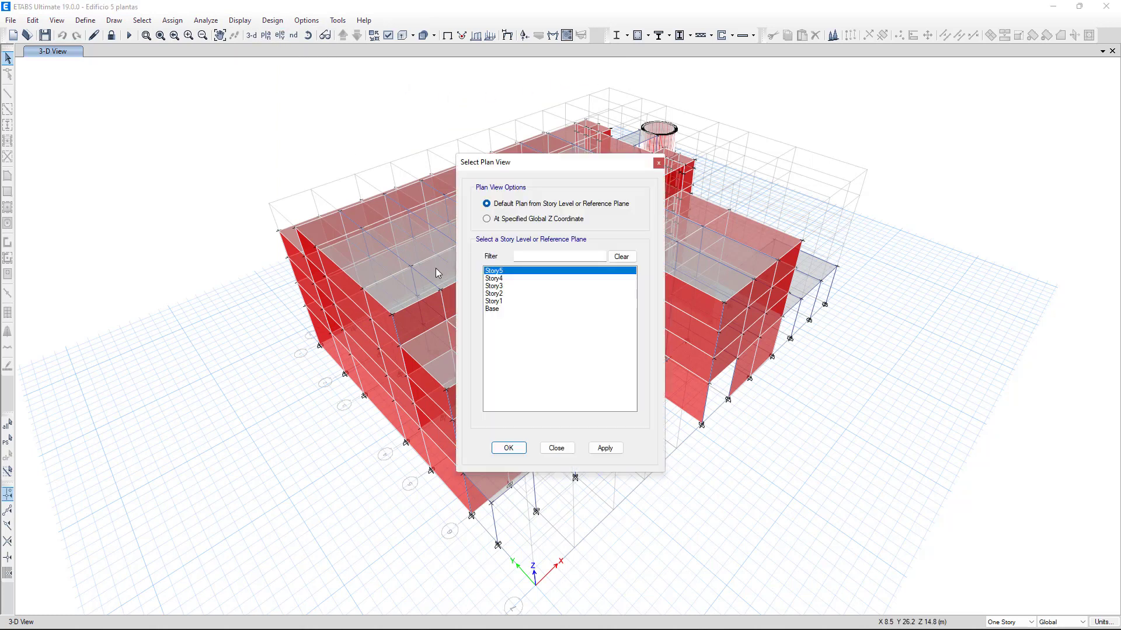
click(494, 309)
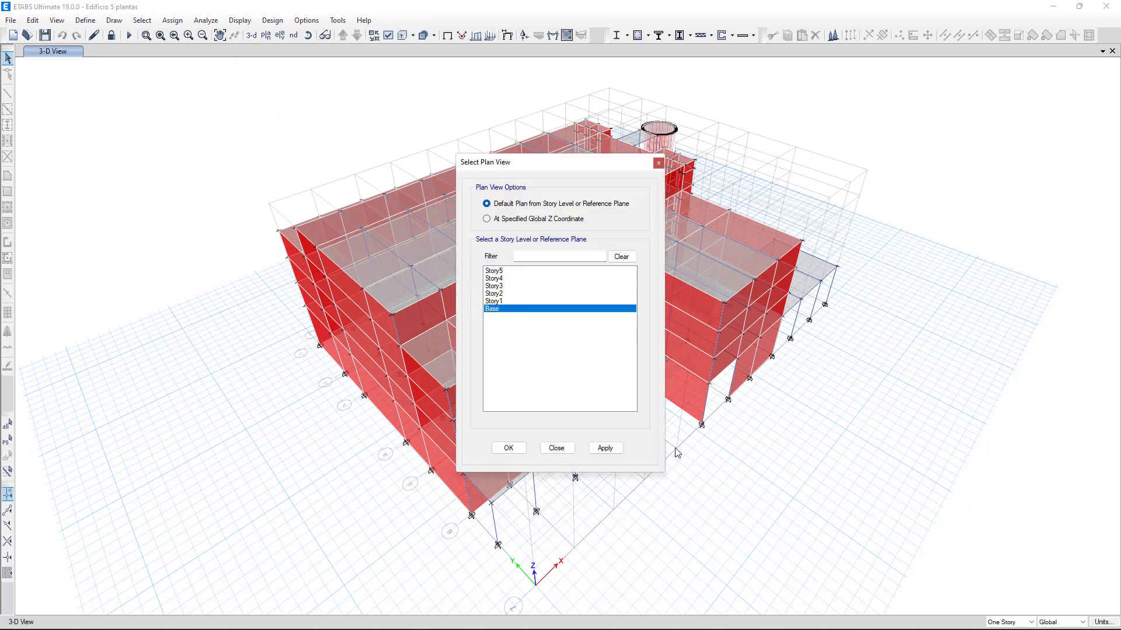
click(604, 449)
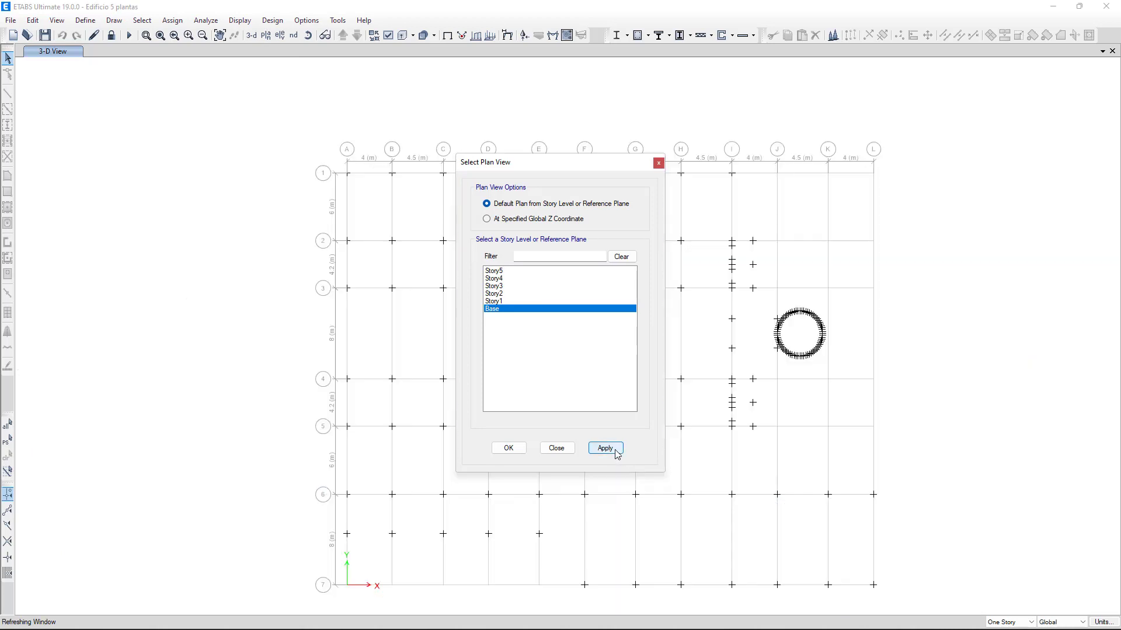
click(523, 451)
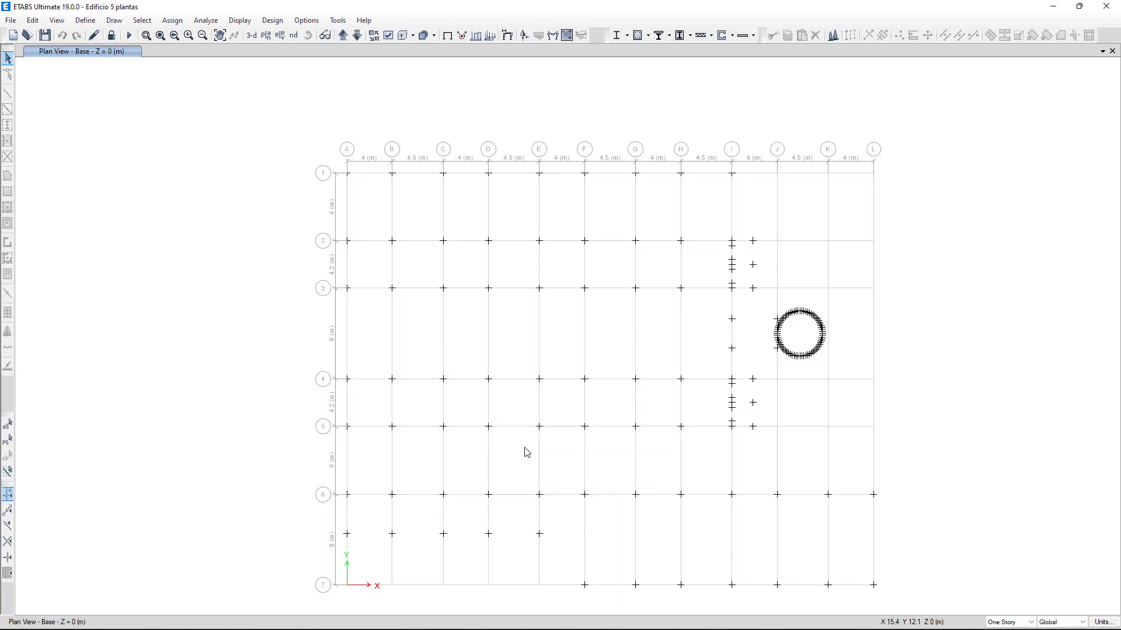
Step: Open the support reactions settings and look through the available load cases, combinations and modes
scroll(570, 425, up, 3)
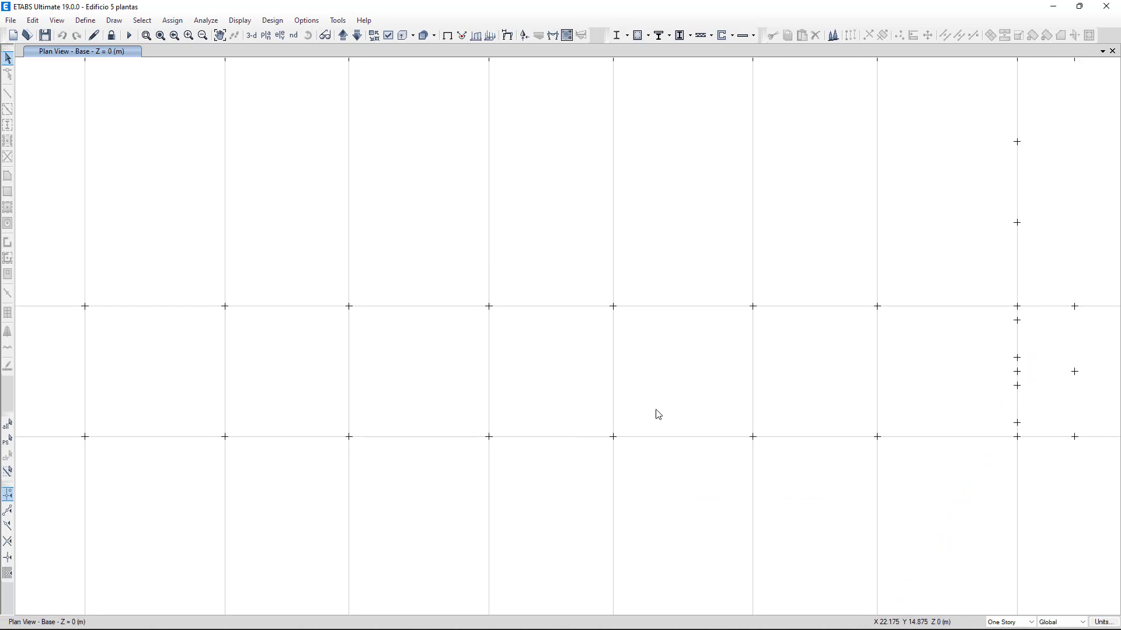
click(514, 36)
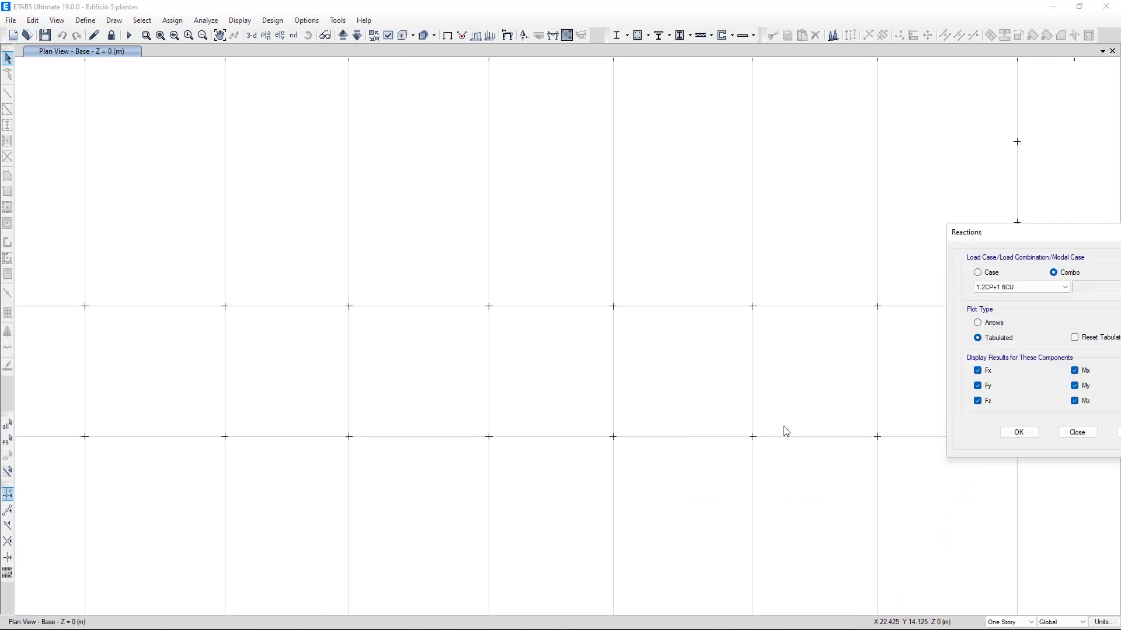
drag(1024, 234, 685, 162)
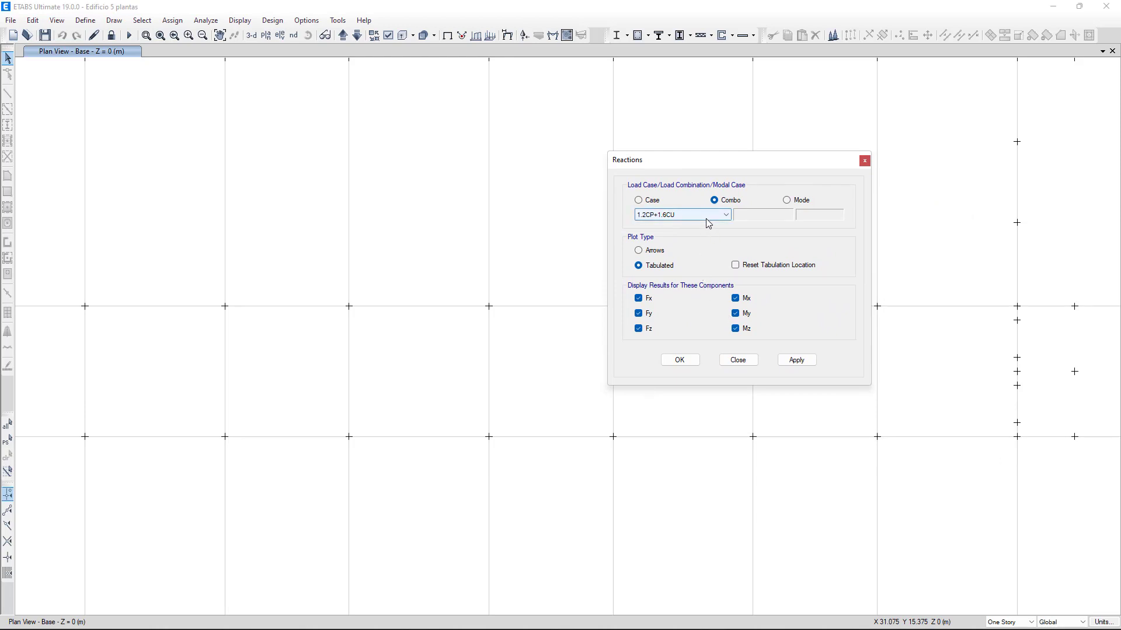
click(647, 201)
click(659, 216)
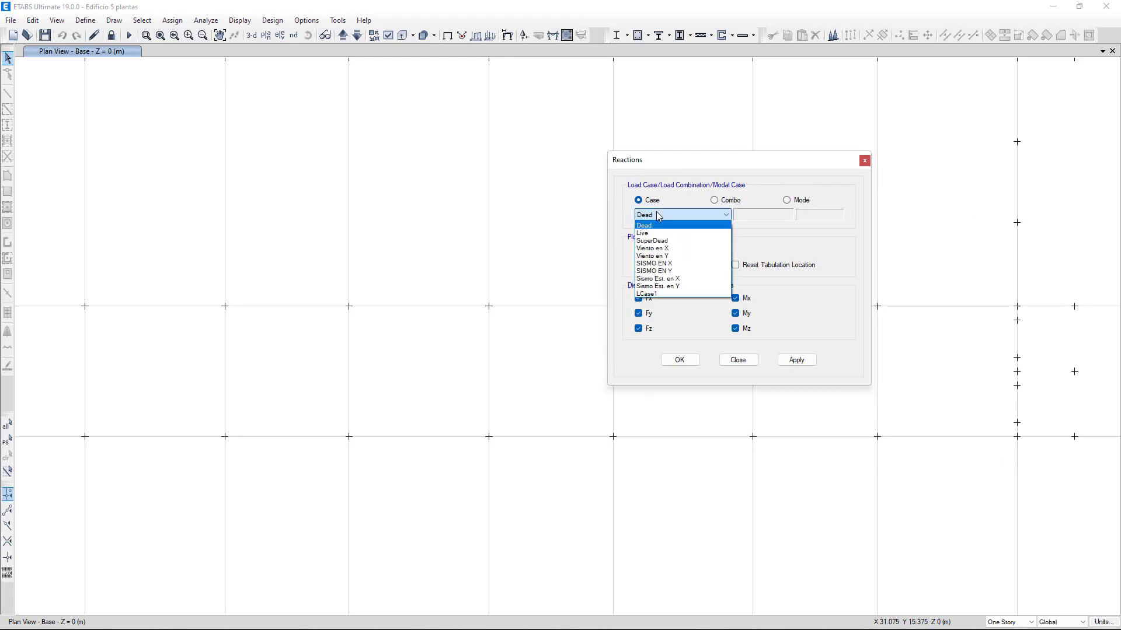
click(723, 207)
click(715, 201)
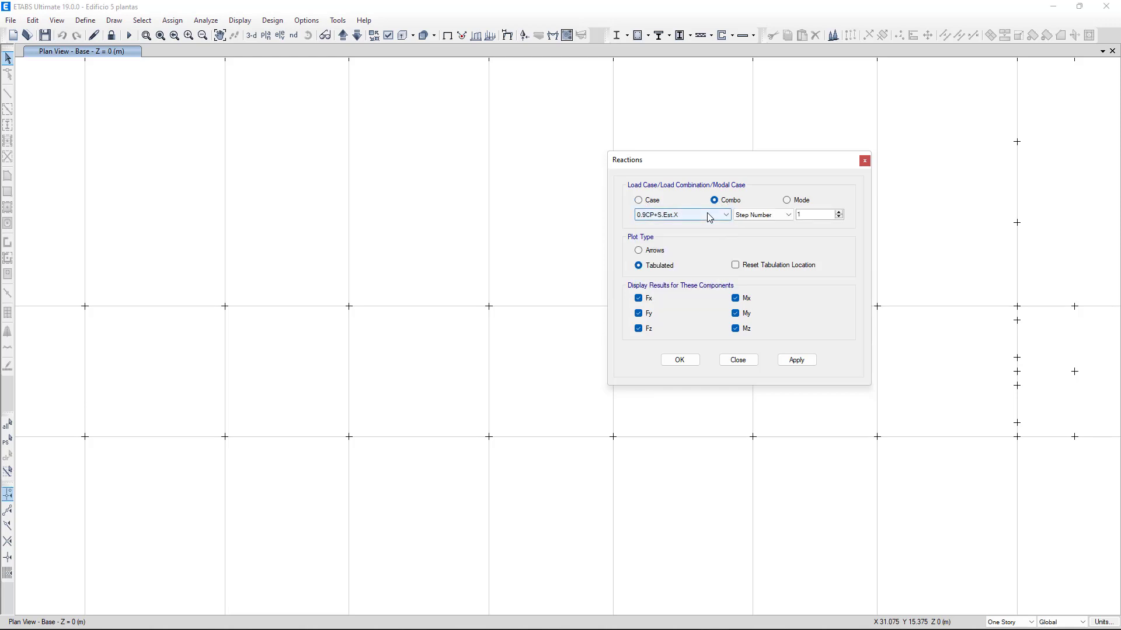
click(709, 215)
click(787, 200)
click(787, 201)
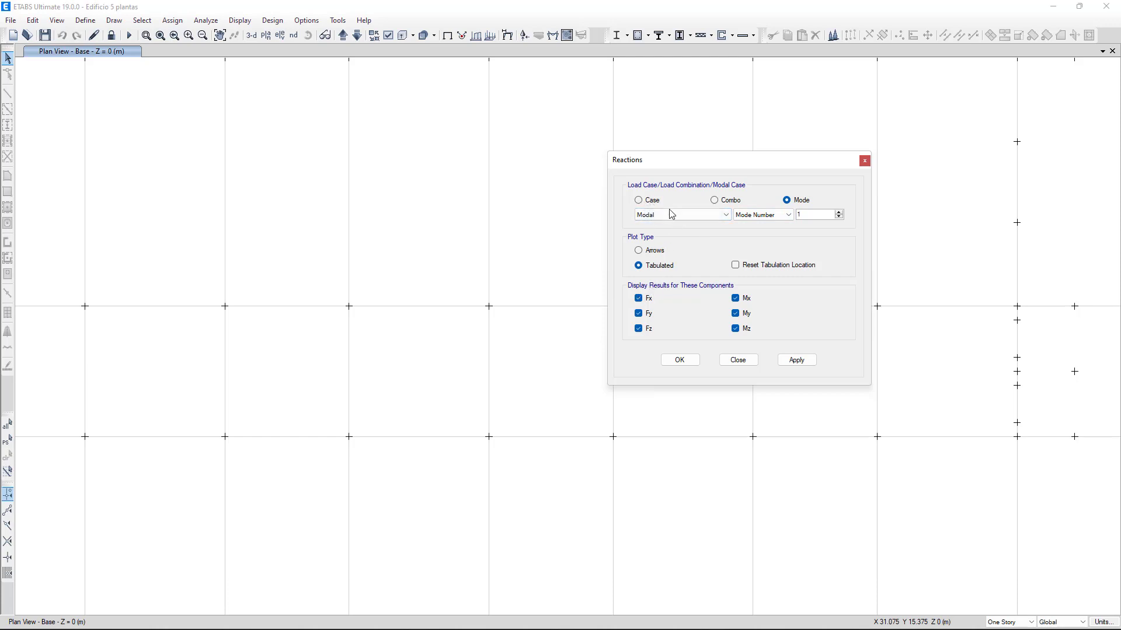
Step: Show the base support reactions for the SERVICIO combination as tabulated values with all force and moment components
click(711, 200)
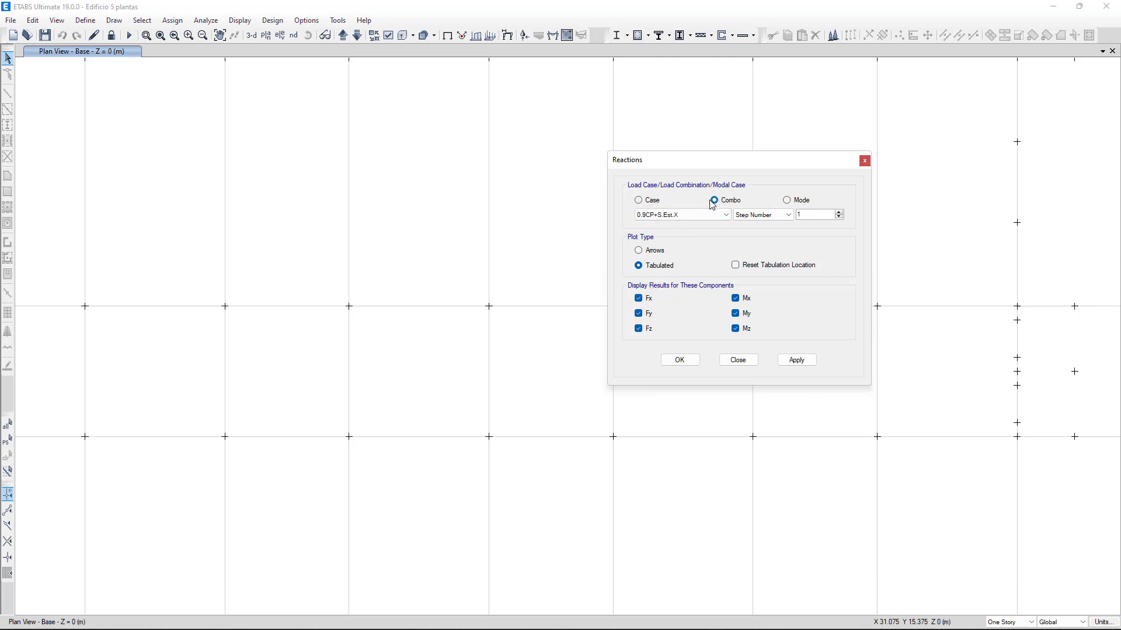
click(681, 215)
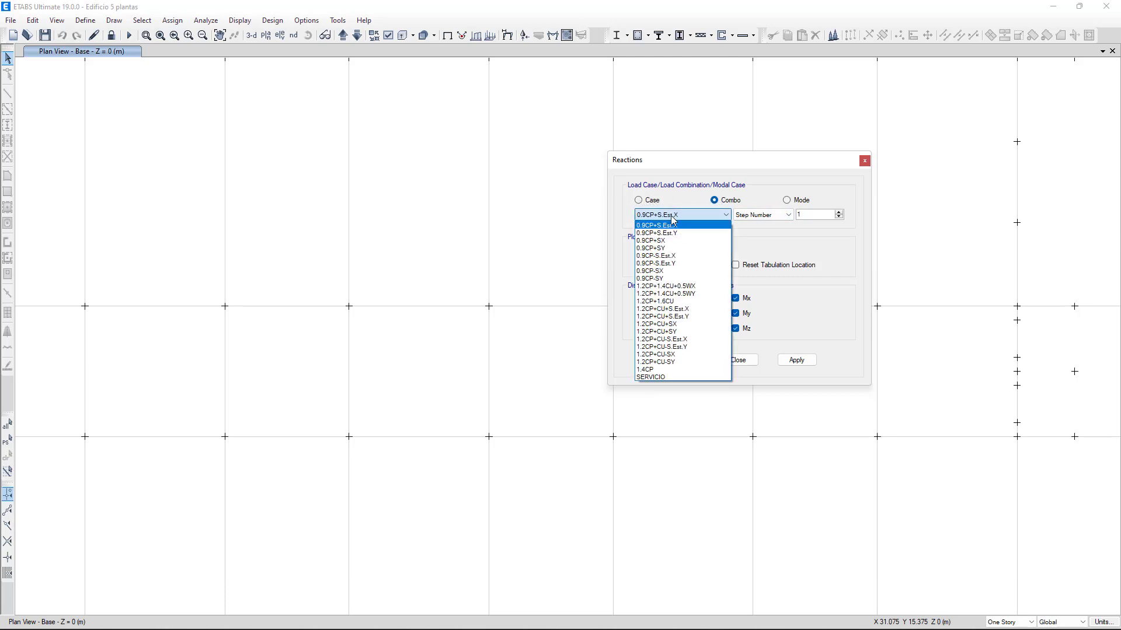
click(662, 377)
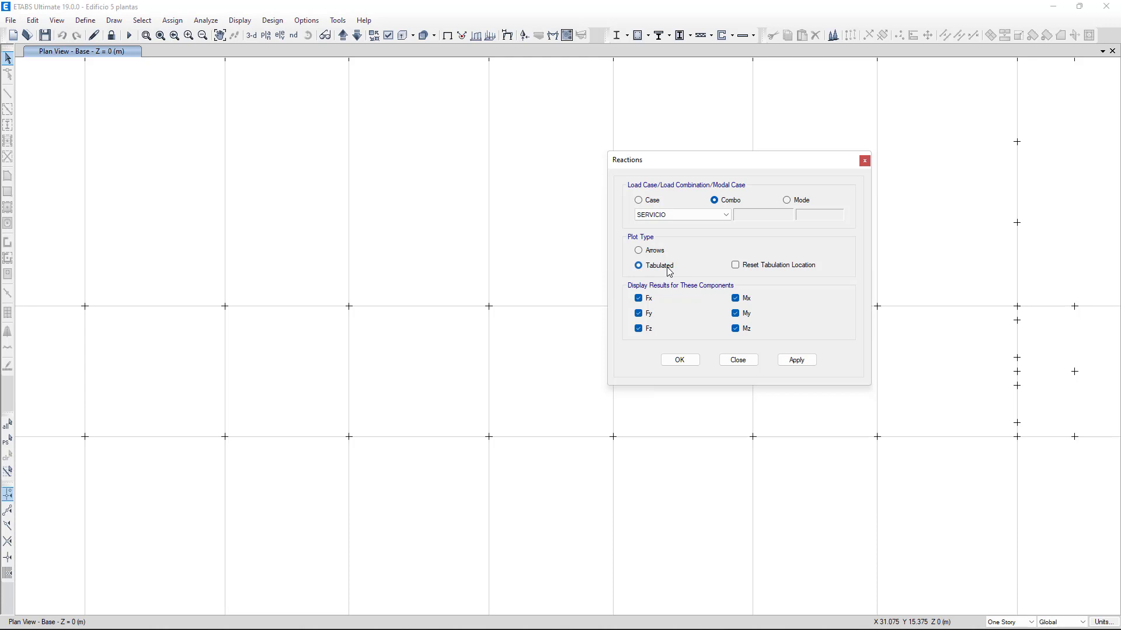
click(796, 360)
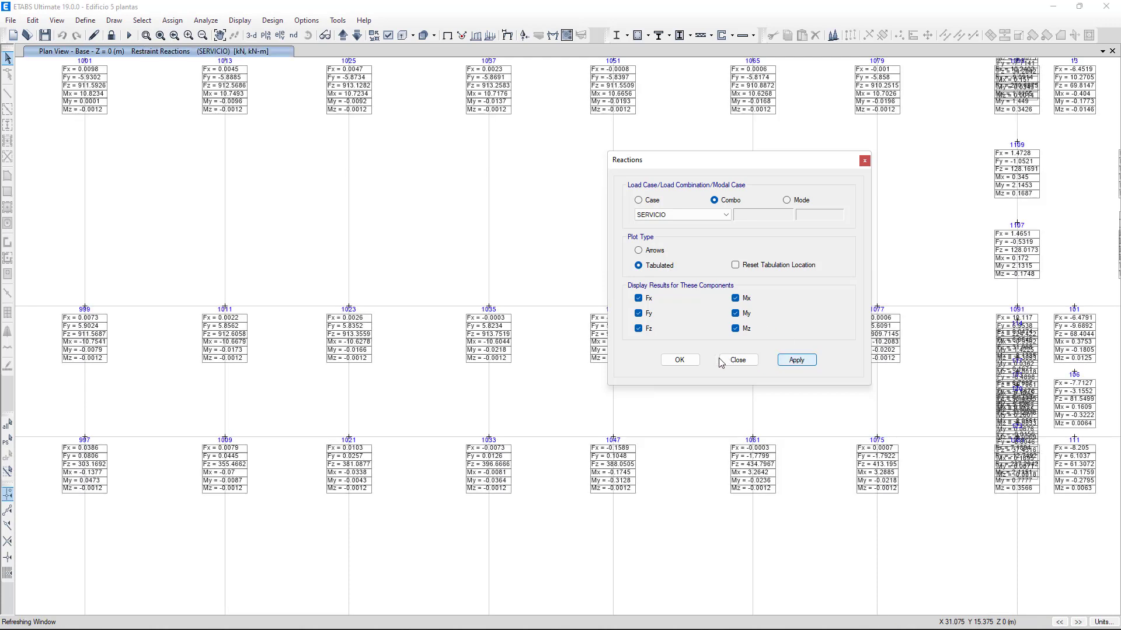
click(687, 364)
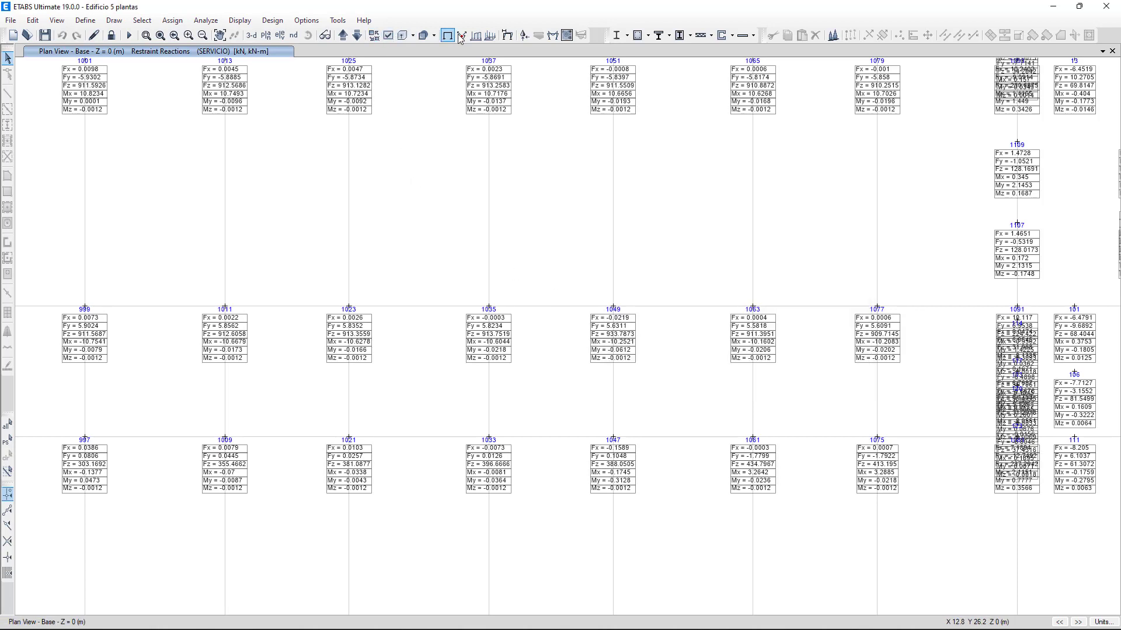
Step: Plot the SERVICIO support reactions as arrows and inspect the reaction values at the joint on grid intersection E-4
click(524, 36)
click(638, 249)
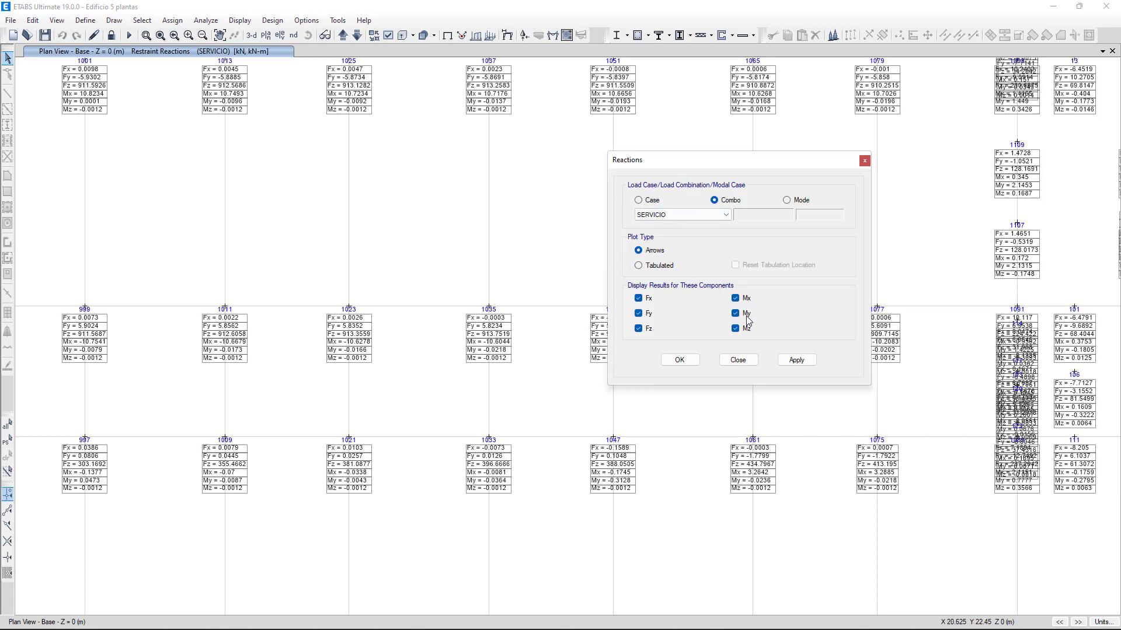
click(793, 361)
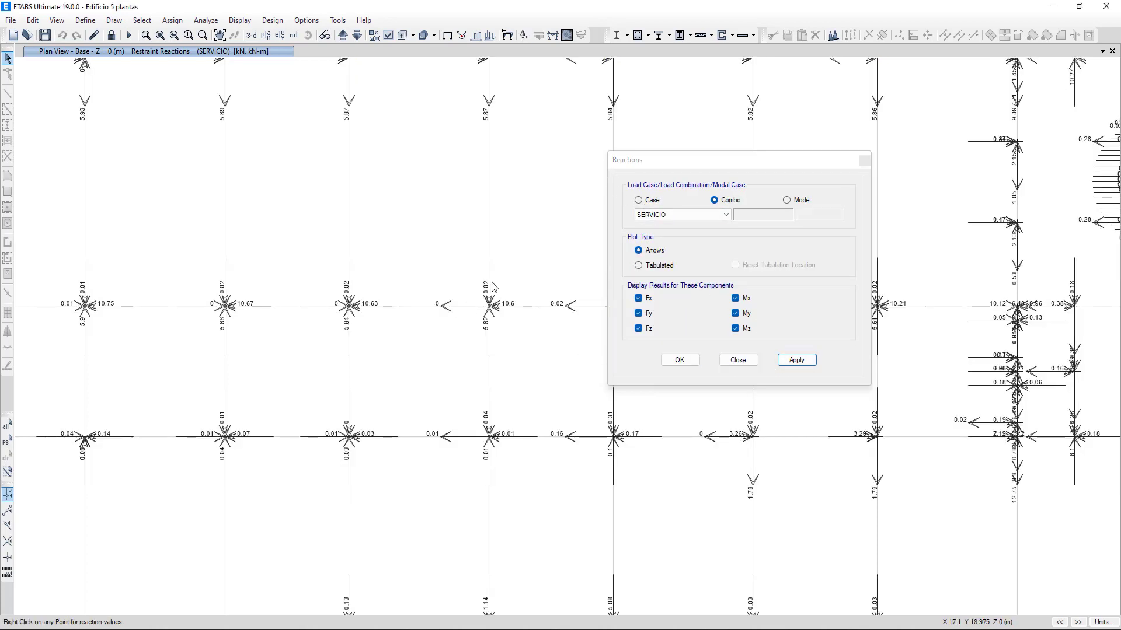
right_click(491, 310)
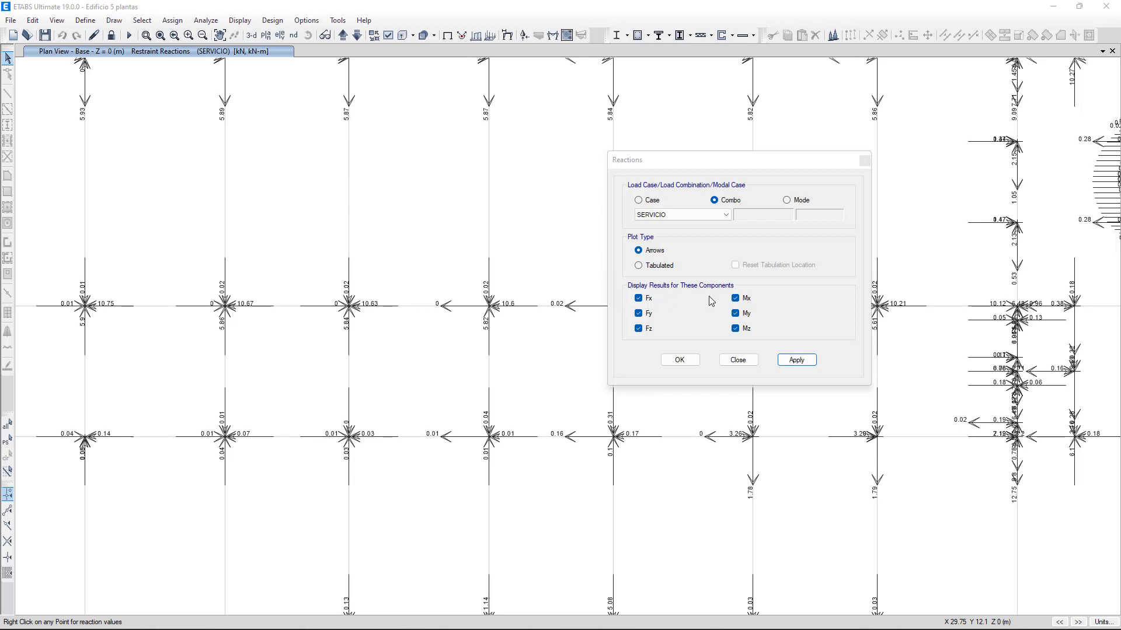
click(738, 363)
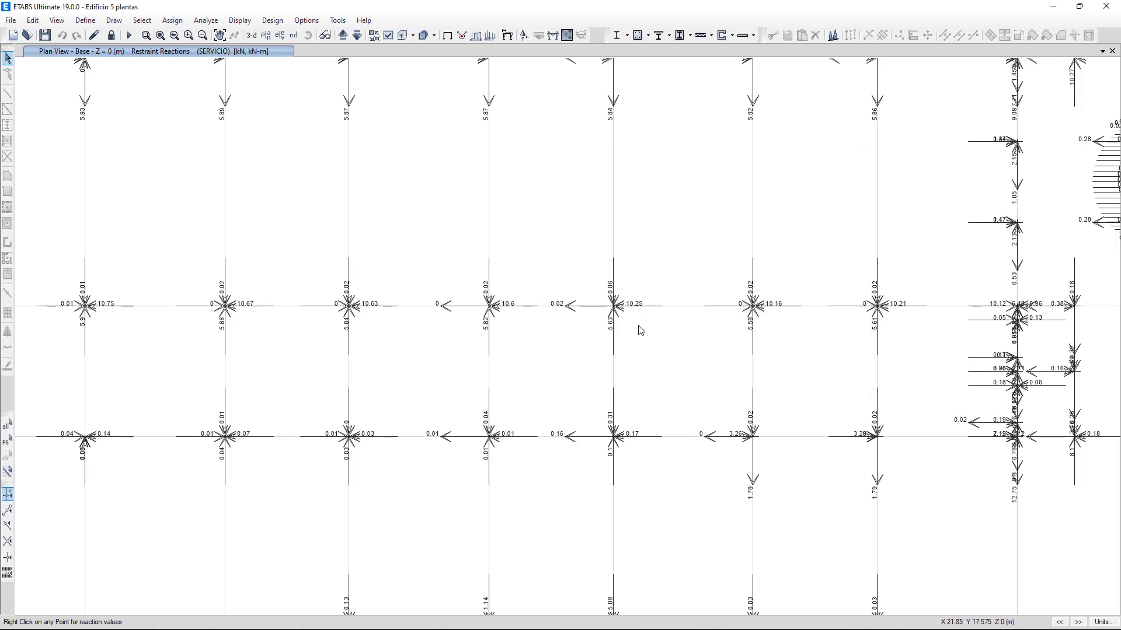
Step: Move to the Story1 plan and clear the reactions by displaying the undeformed shape
scroll(641, 329, down, 3)
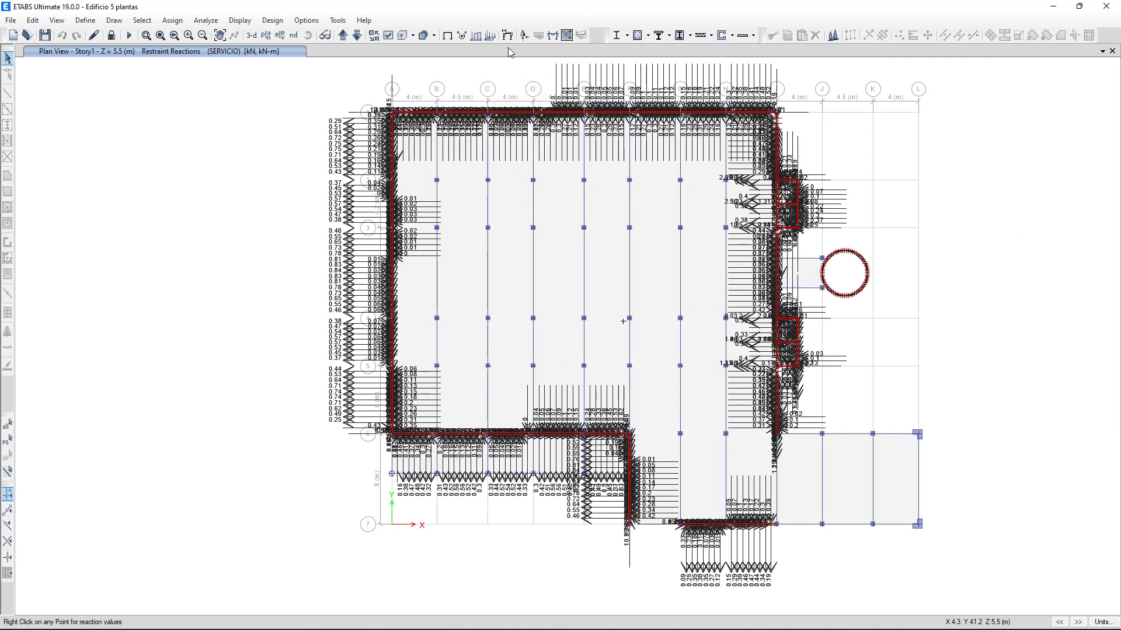
click(447, 35)
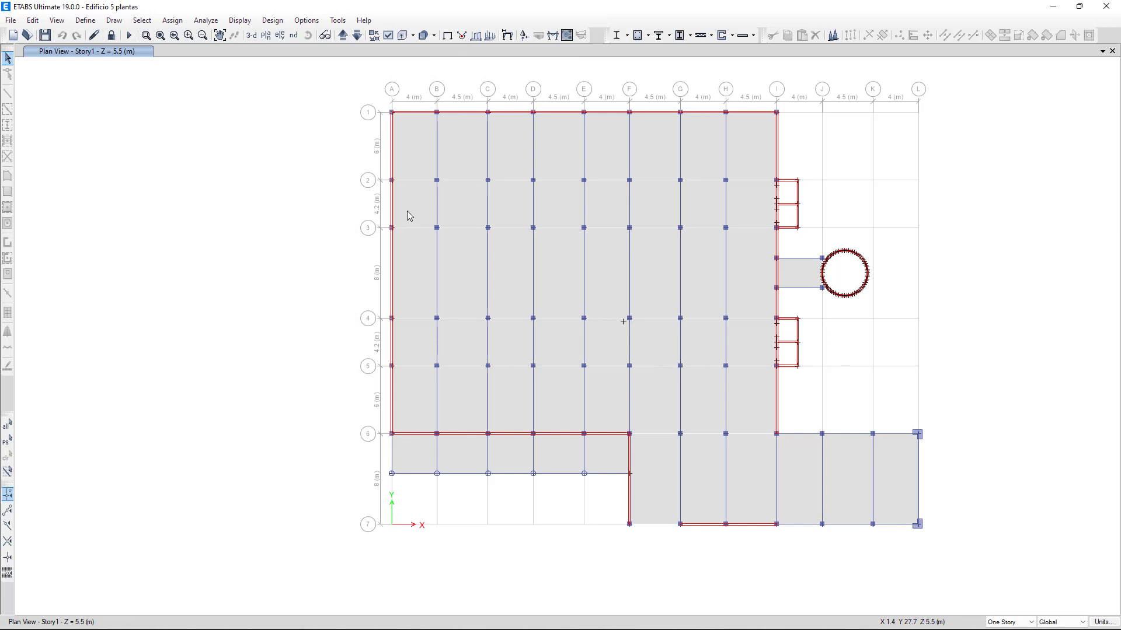
Step: Display the deformed shape of the Story1 plan for the SERVICIO combination with automatic scaling and displacement resultant contours
click(508, 36)
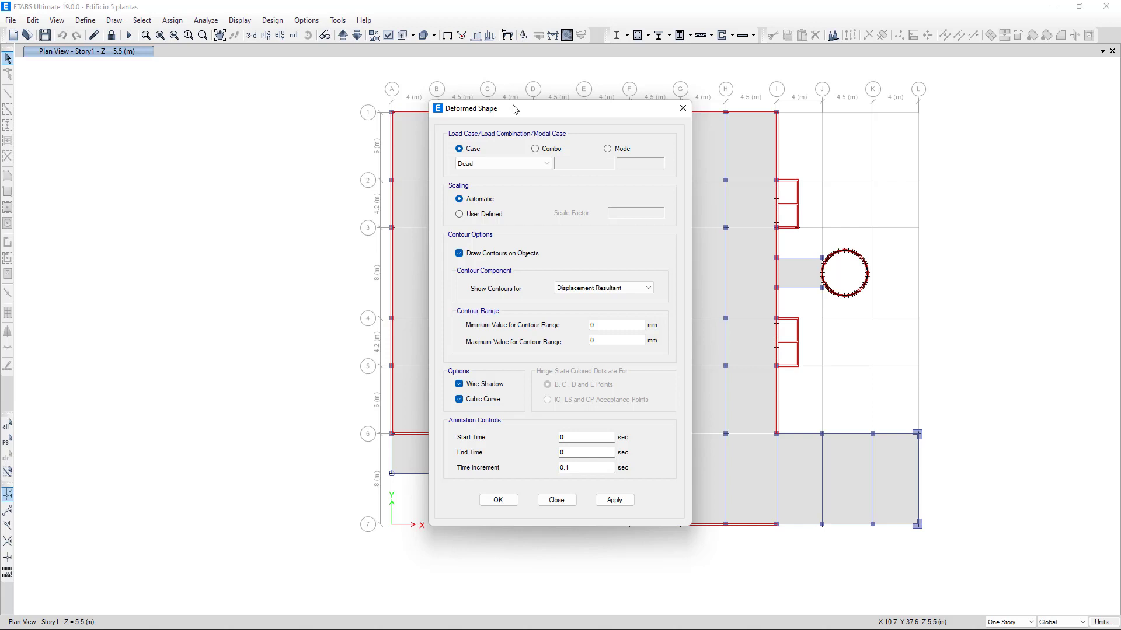
click(544, 152)
click(610, 151)
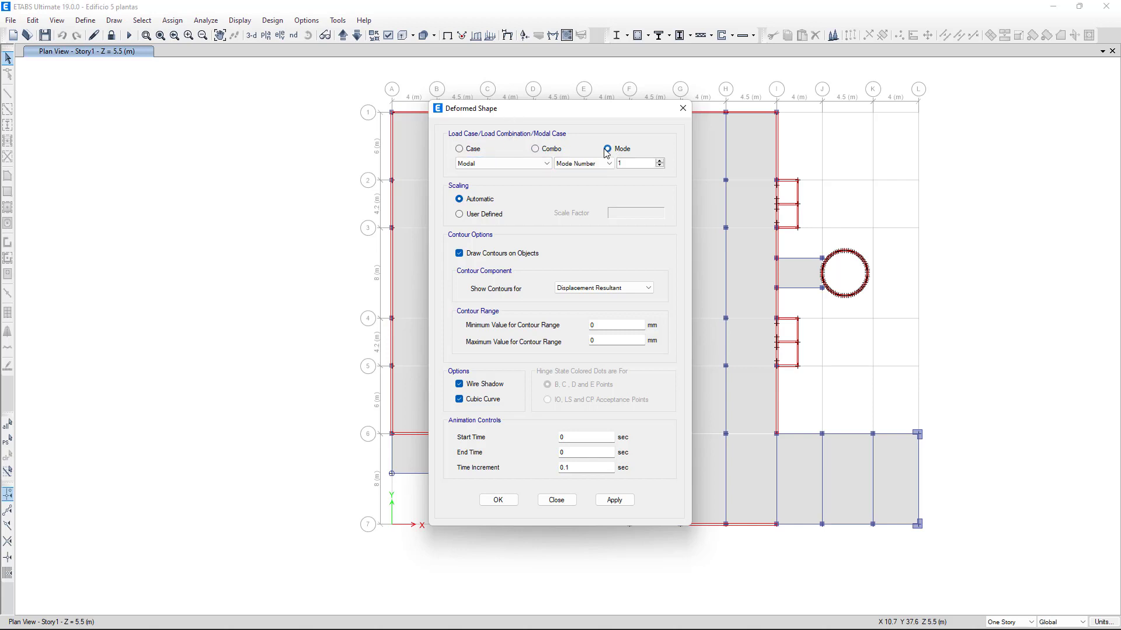
click(537, 150)
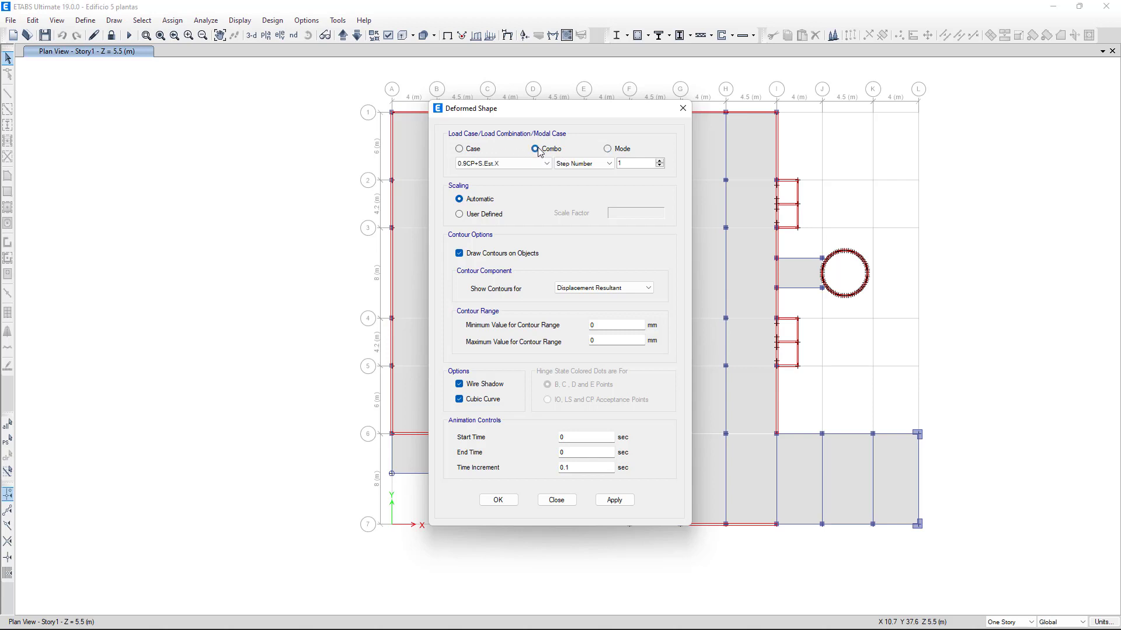
click(506, 169)
click(489, 324)
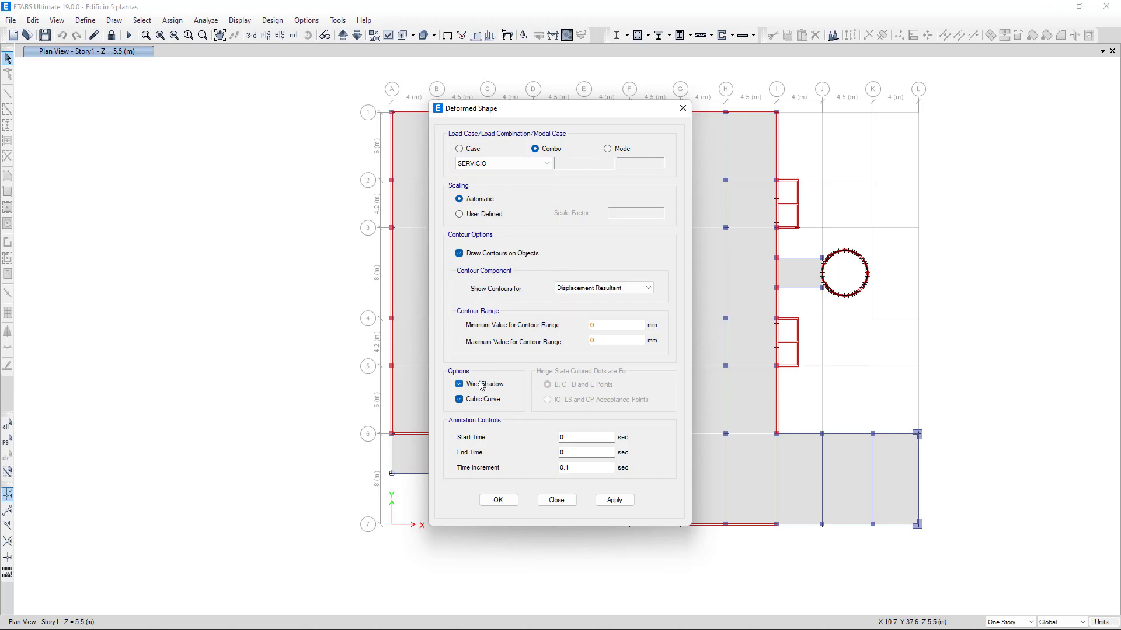
click(474, 215)
click(459, 199)
click(616, 501)
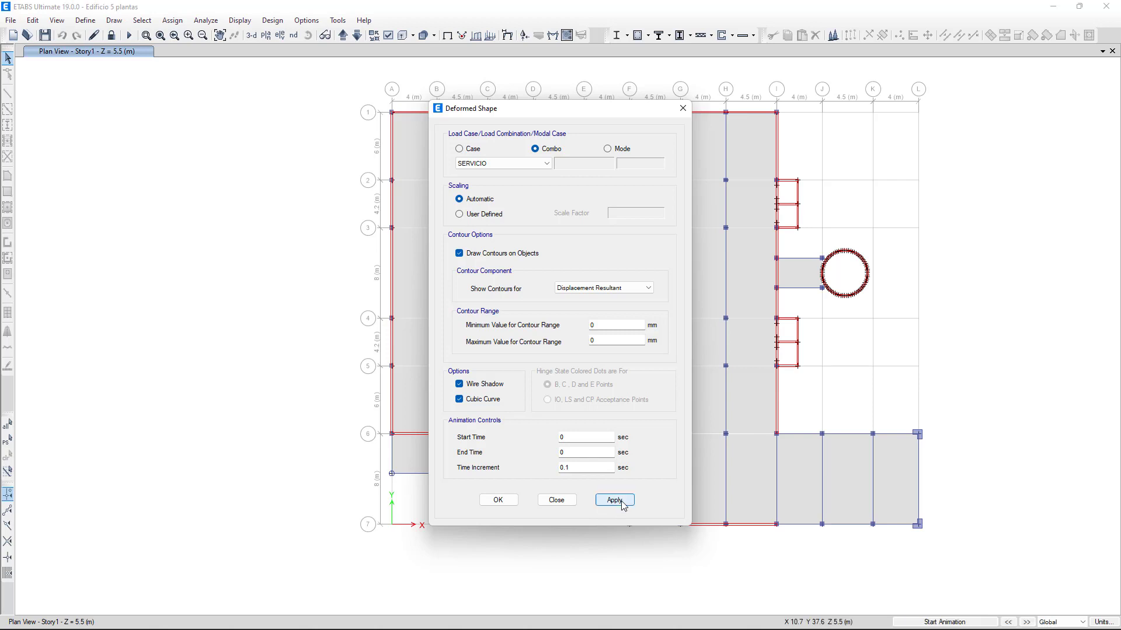
Step: Inspect the SERVICIO displacement contours on the Story1 plan and in 3D, and run and stop the deformed shape animation
click(555, 501)
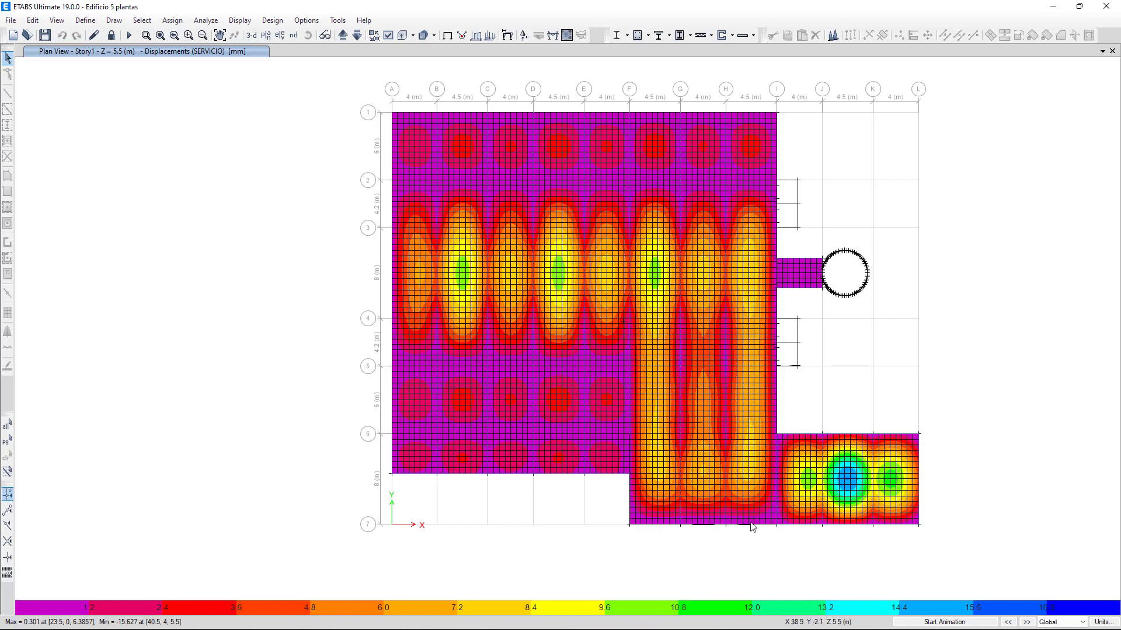
mouse_move(799, 486)
mouse_move(616, 264)
click(251, 35)
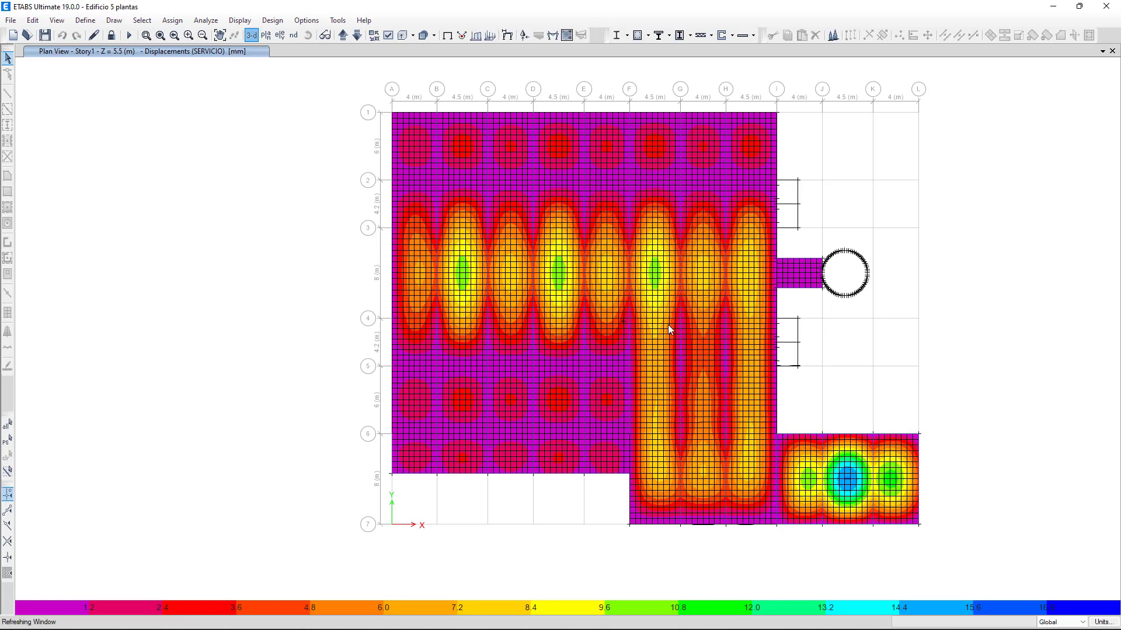
mouse_move(604, 305)
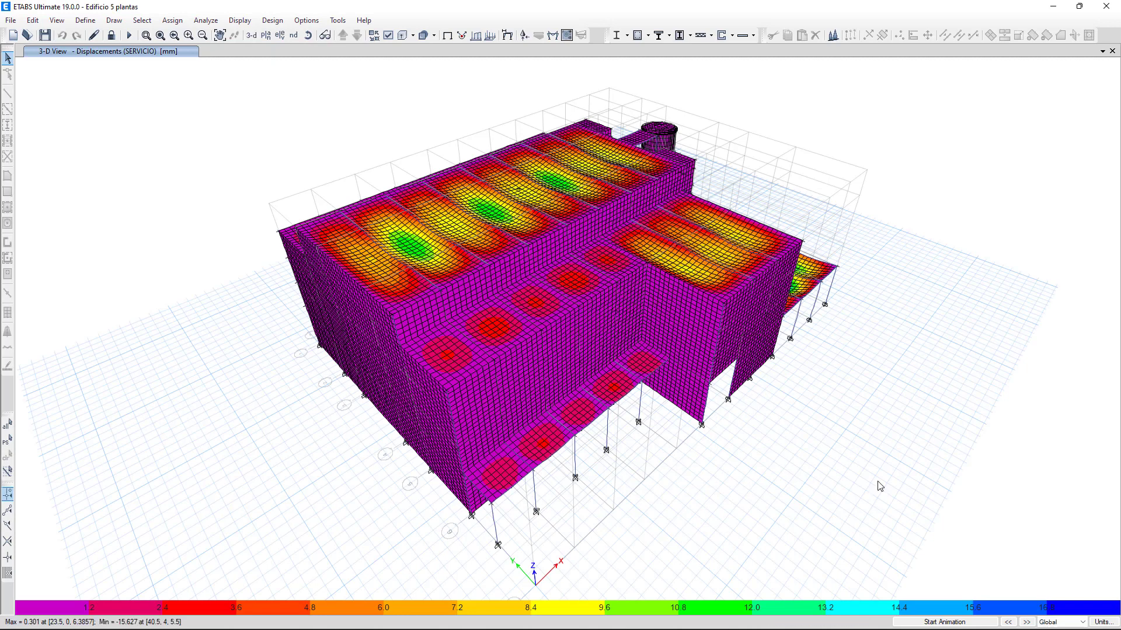
click(955, 622)
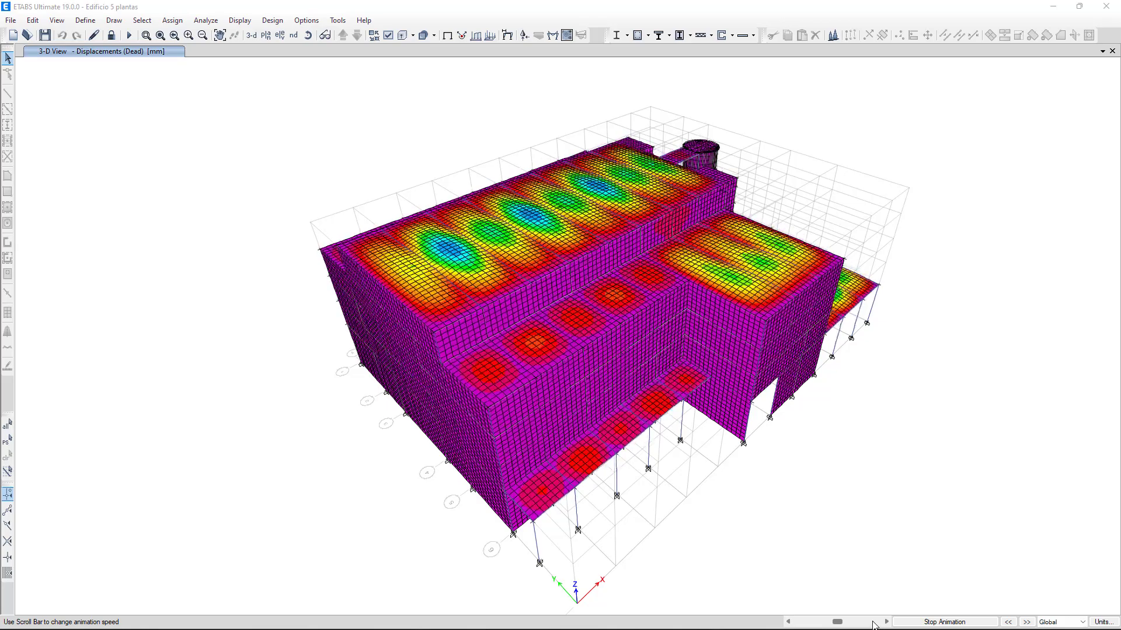
click(915, 623)
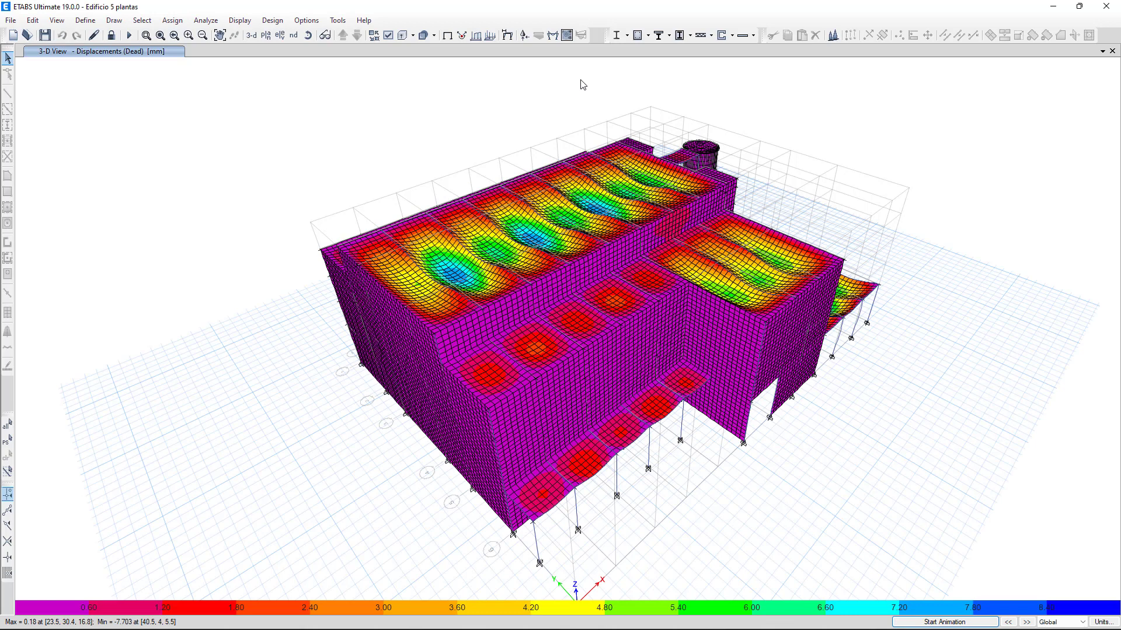
Step: Display the 3D deformed shape for combination 0.9CP+S.Est.X at step number 1, and run and stop its animation
click(507, 35)
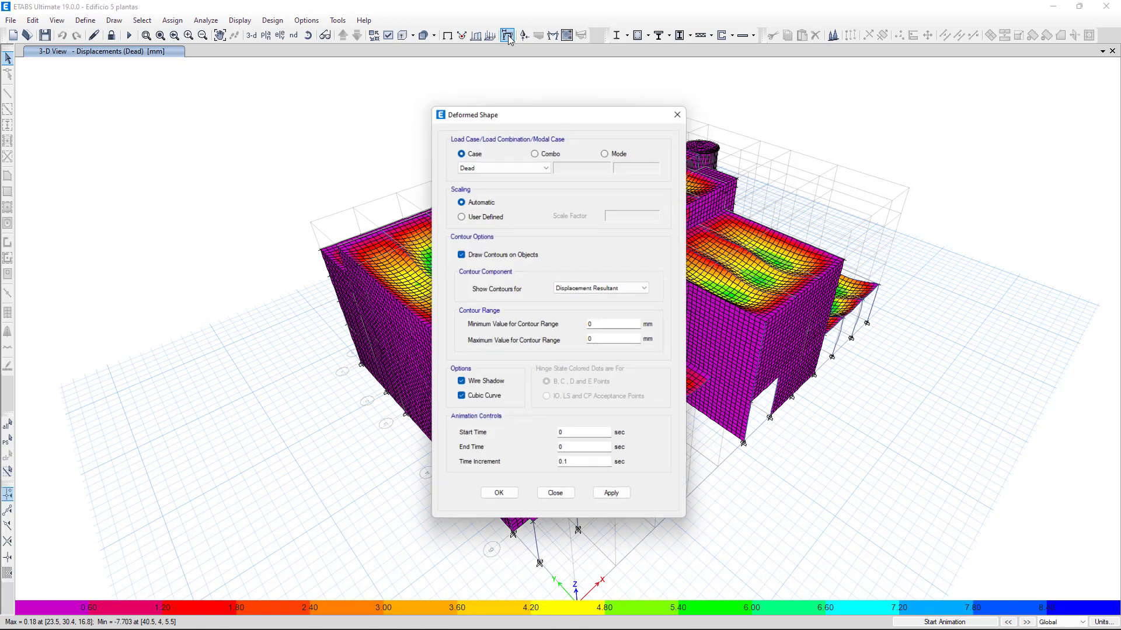
click(535, 148)
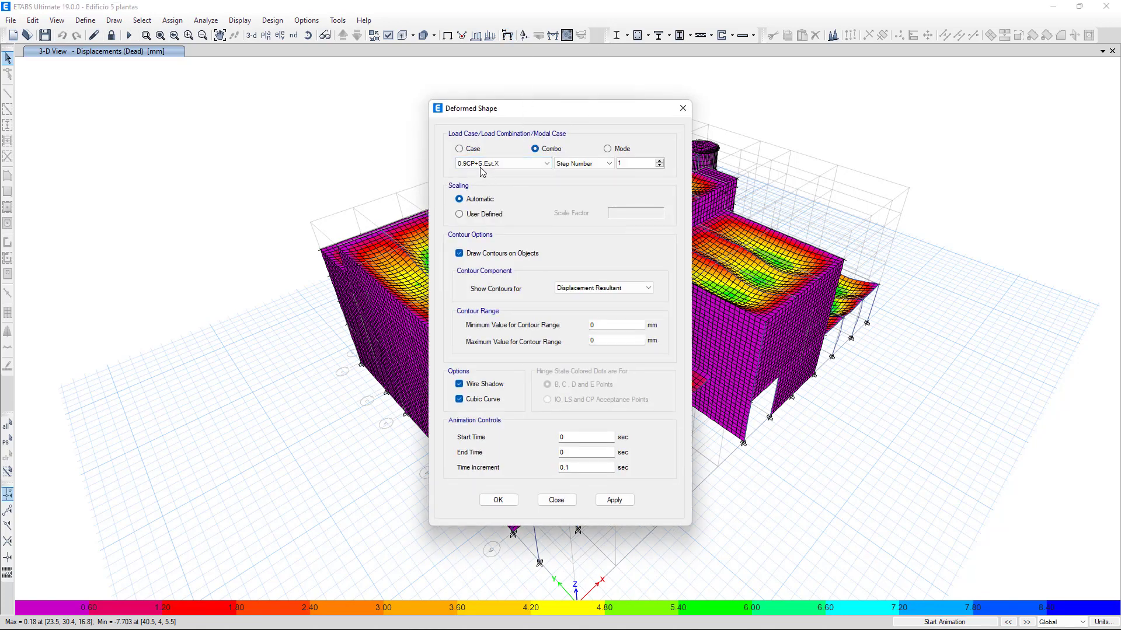
click(613, 502)
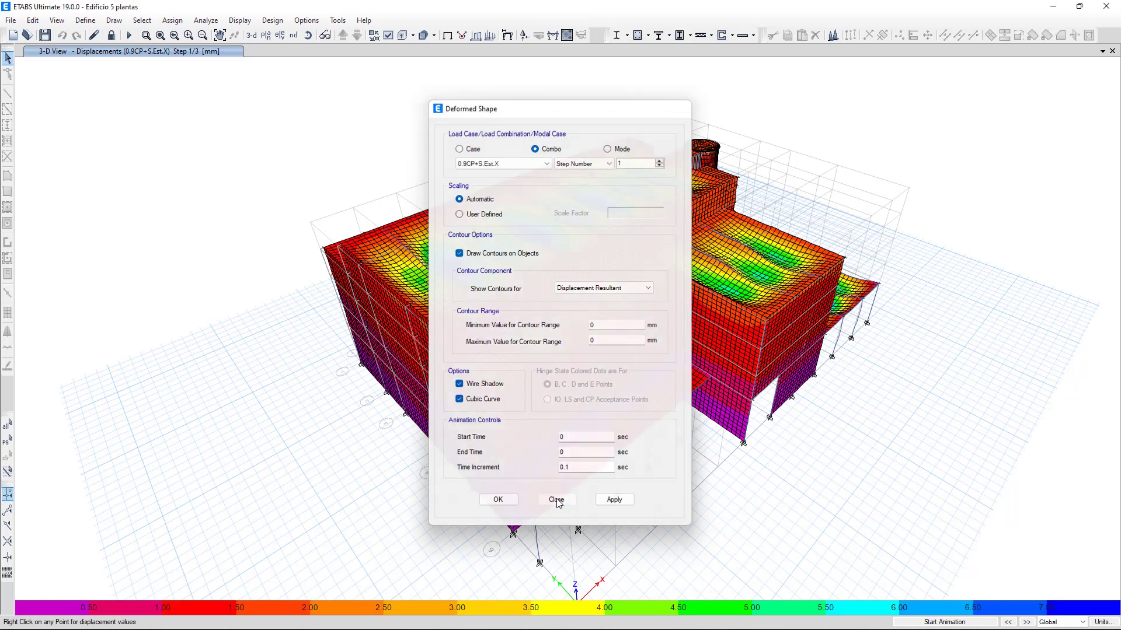
click(556, 500)
click(931, 622)
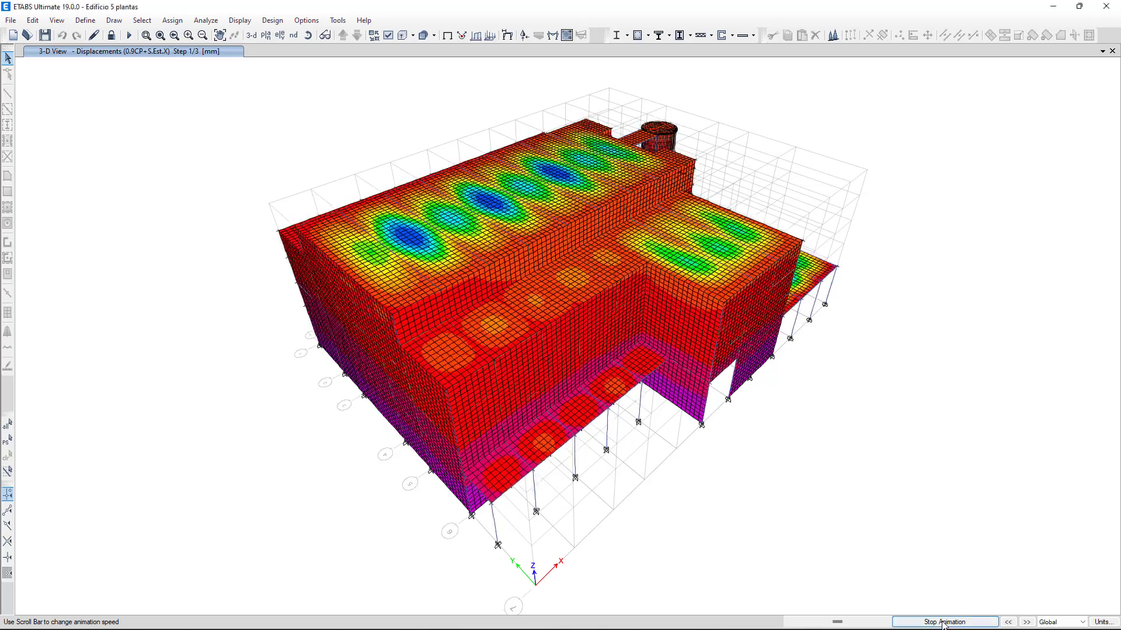
click(944, 623)
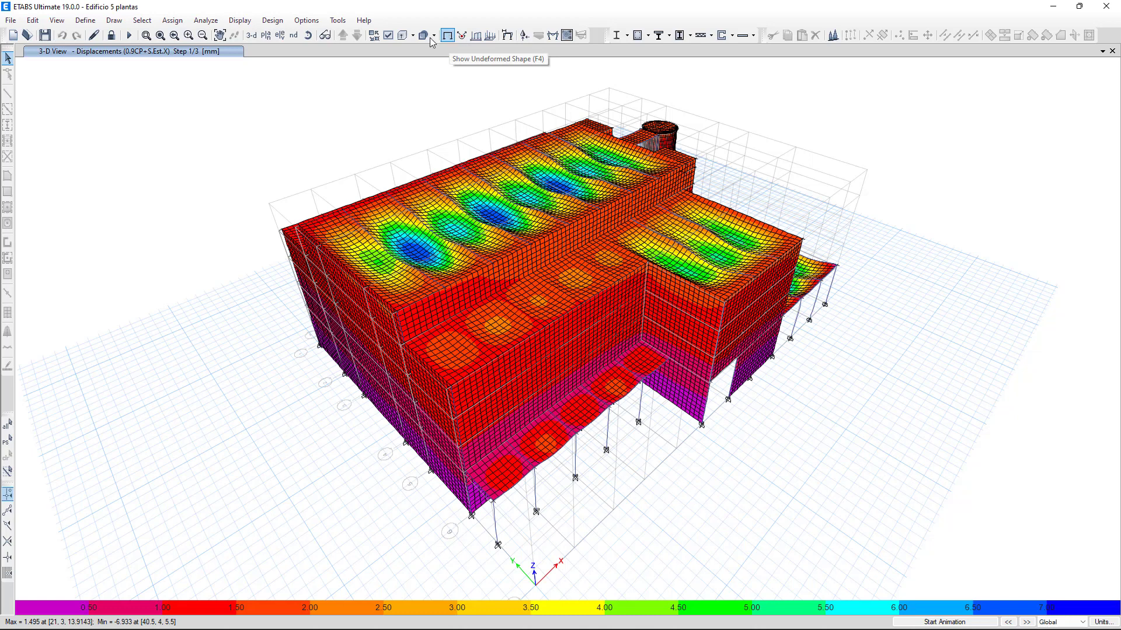
Step: Return the 3D model to its undeformed shape
click(239, 20)
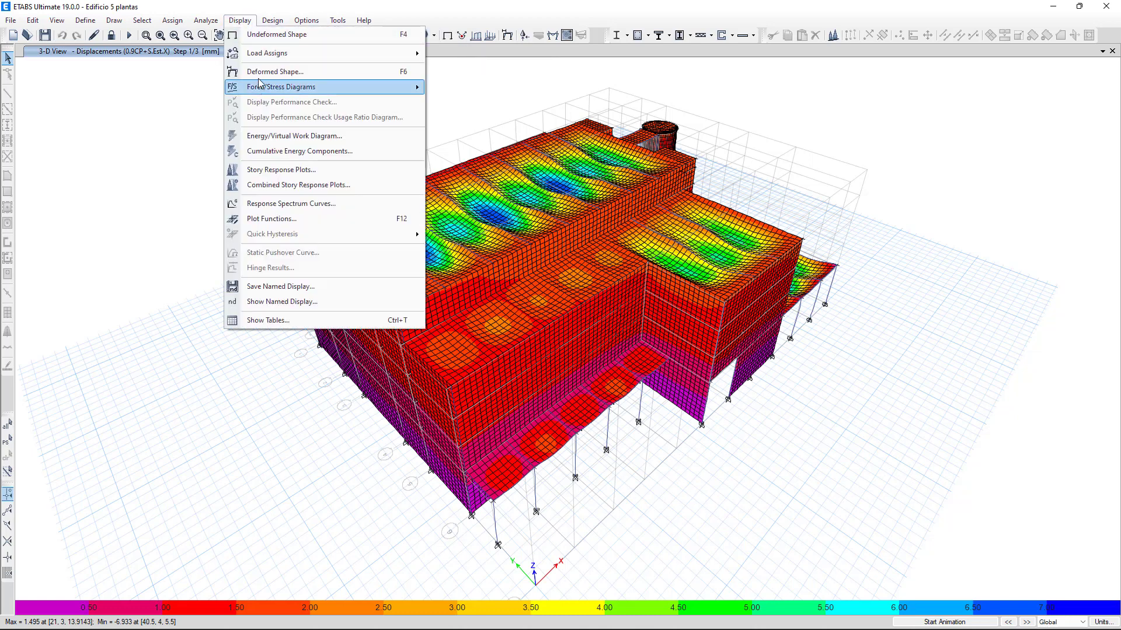
key(Escape)
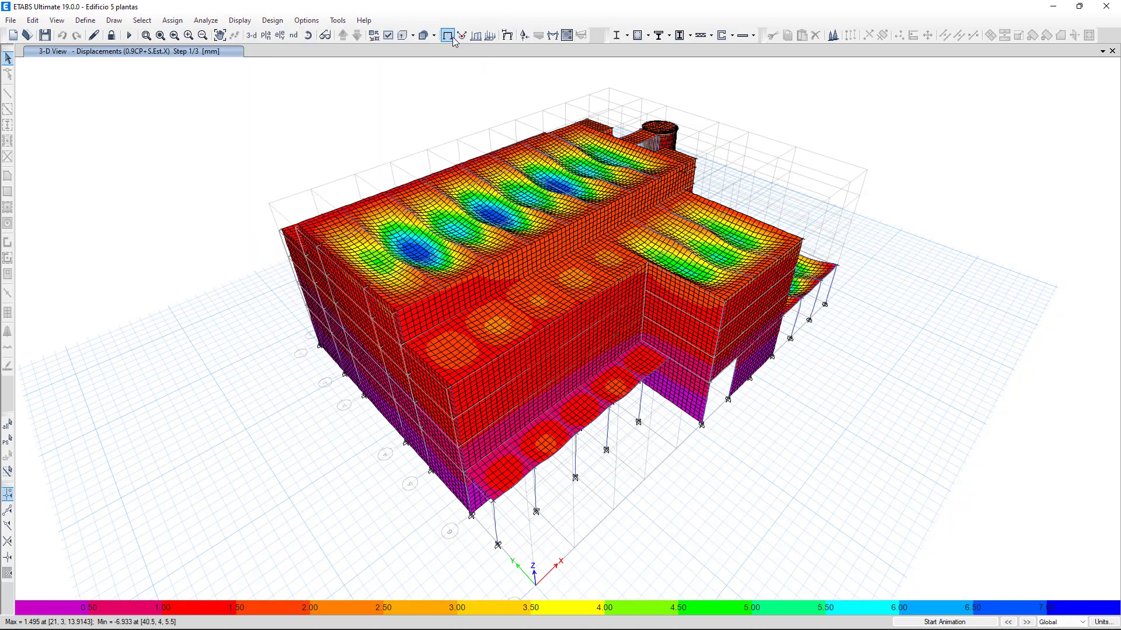
click(447, 37)
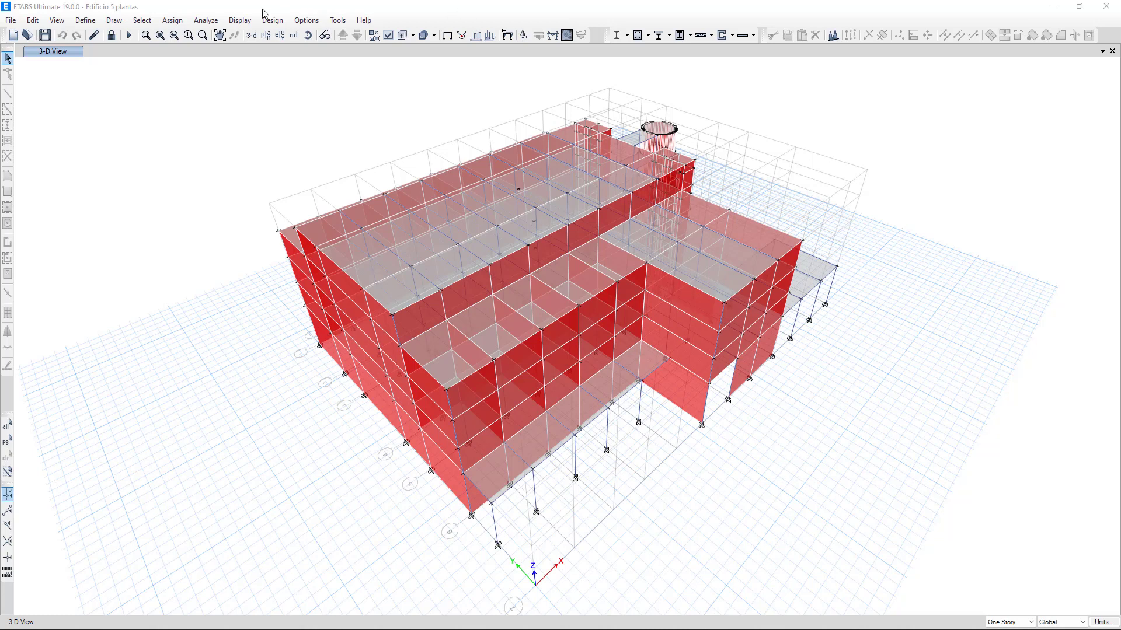
Step: Display the filled Moment 3-3 diagram of the frames for SERVICIO with automatic scaling and values at controlling stations
click(239, 20)
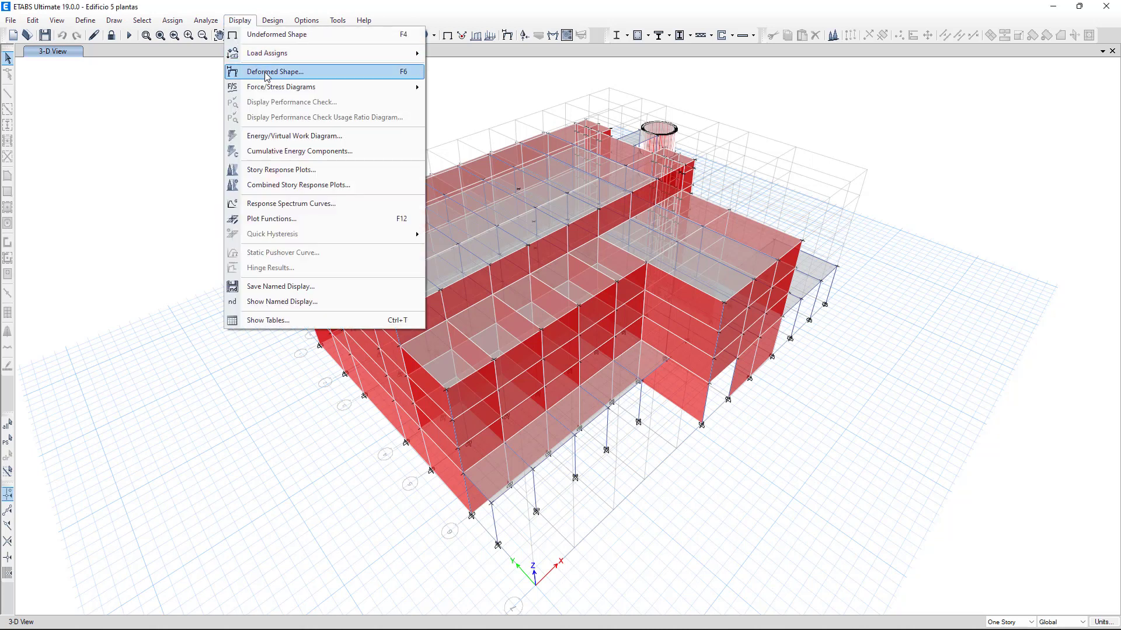
mouse_move(403, 93)
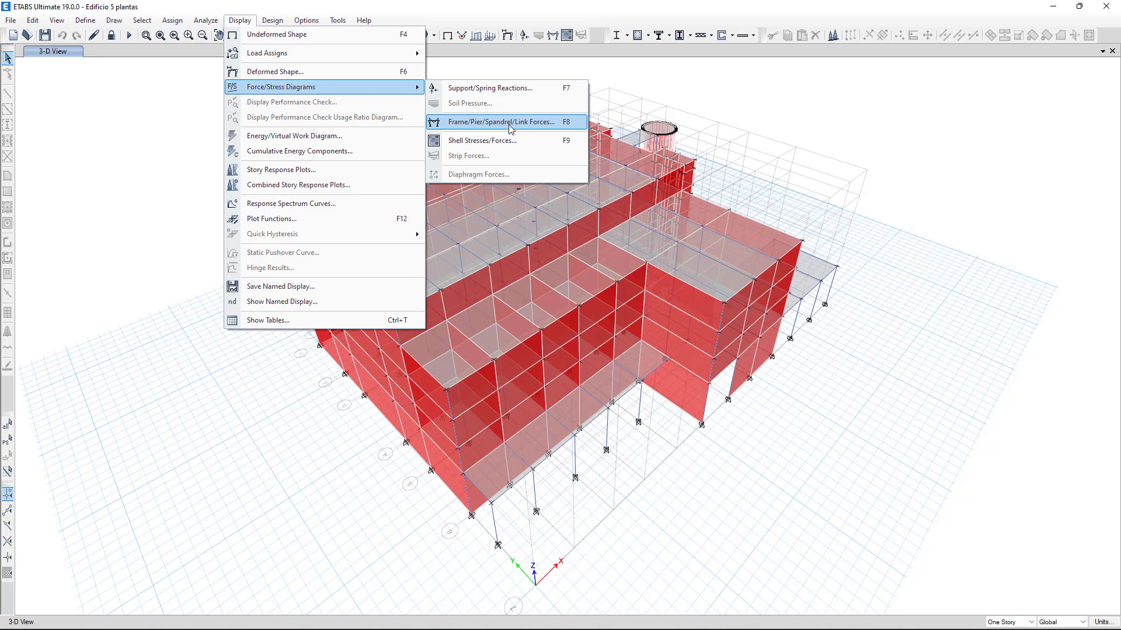
click(552, 36)
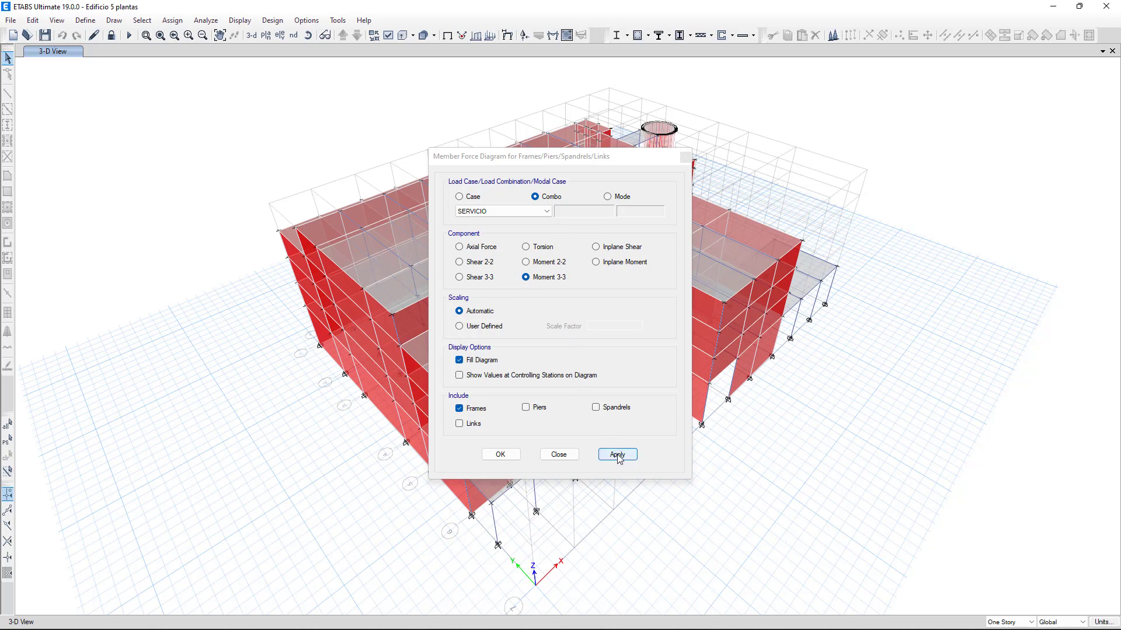
click(467, 329)
click(467, 312)
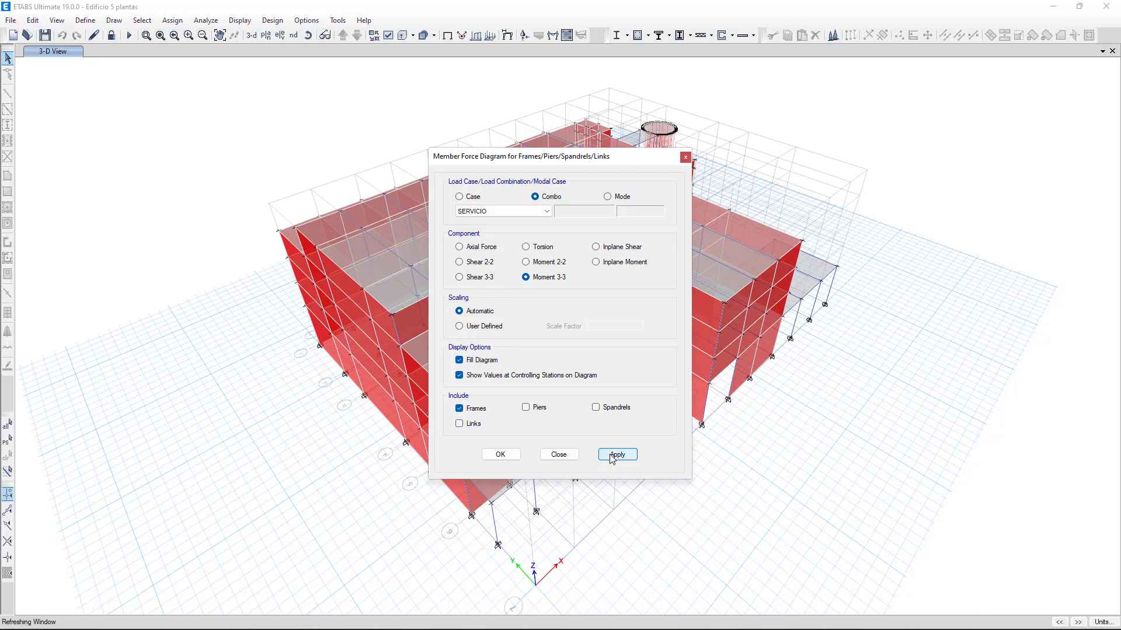
click(616, 456)
click(559, 455)
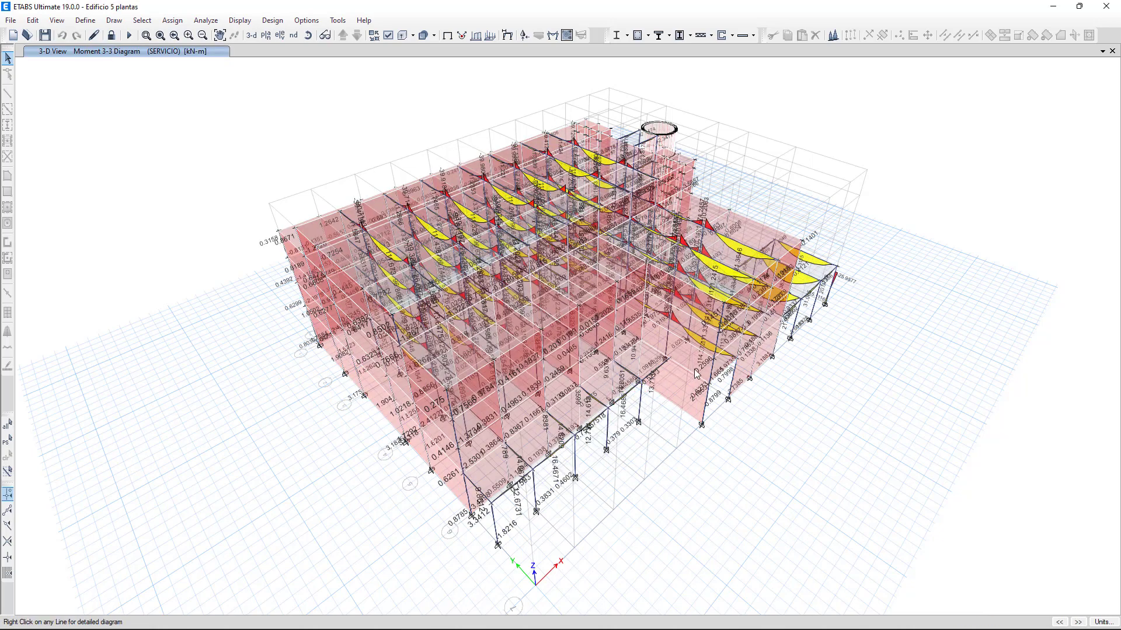
Step: Open the detailed diagram of Story1 beam B24 and compare its load case types, ending on combination 1.2CP+1.6CU
right_click(695, 346)
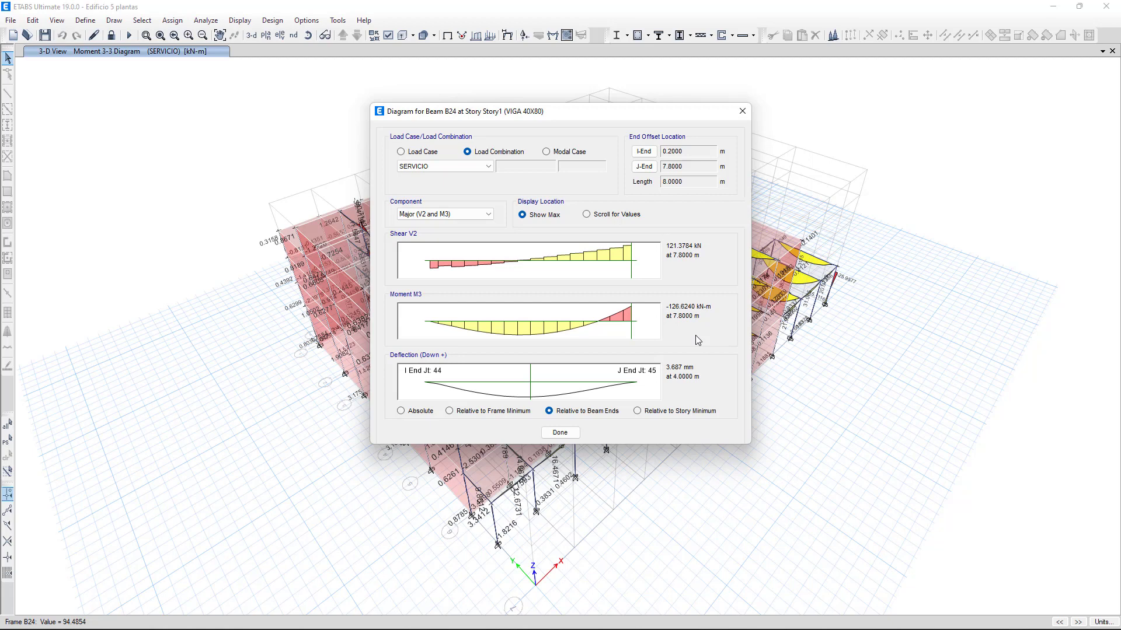
click(419, 152)
click(473, 152)
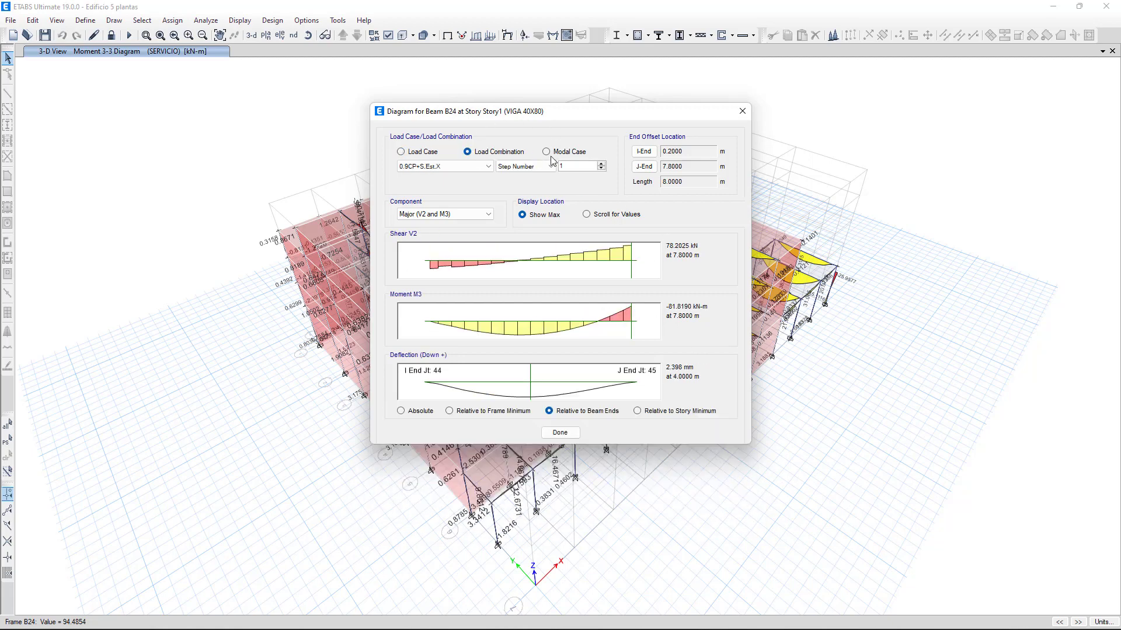
click(549, 153)
click(472, 153)
click(428, 153)
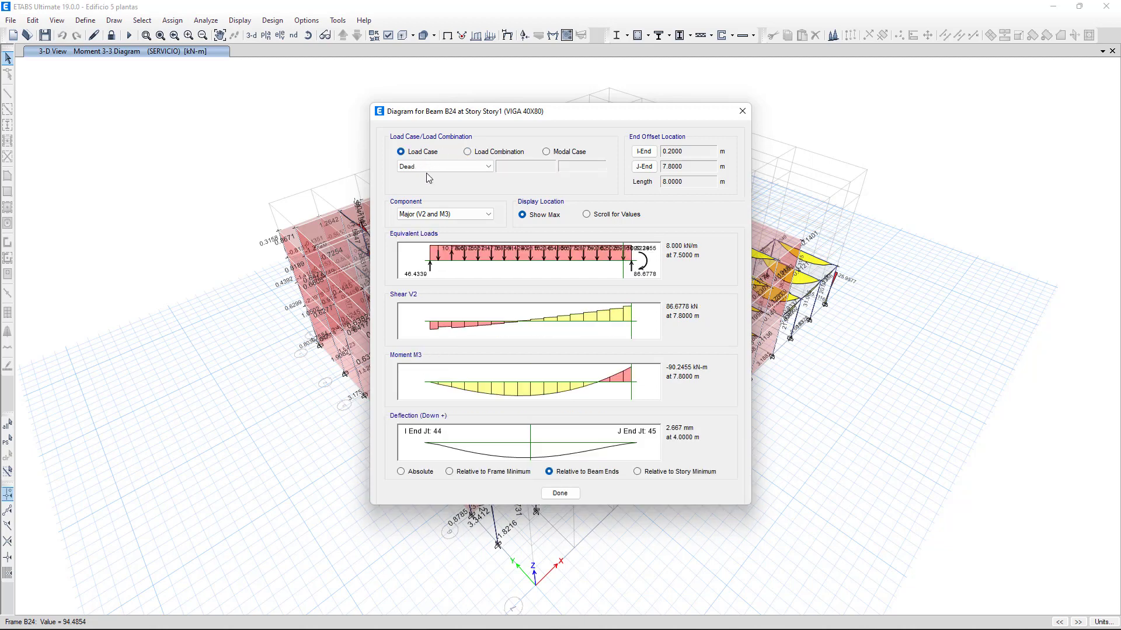
click(466, 167)
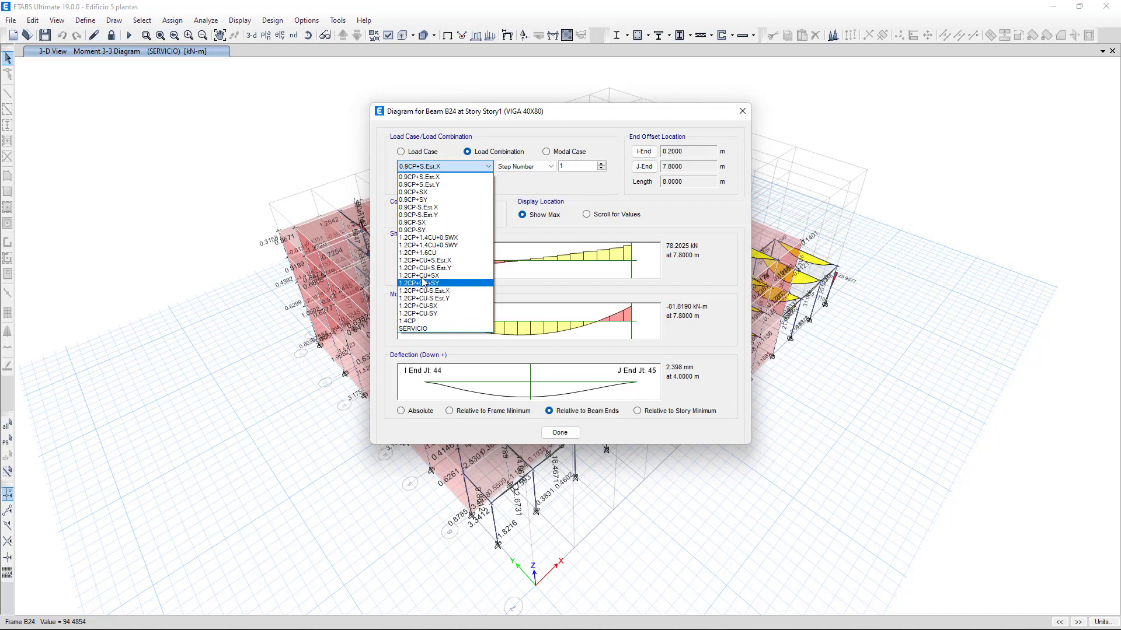
click(433, 254)
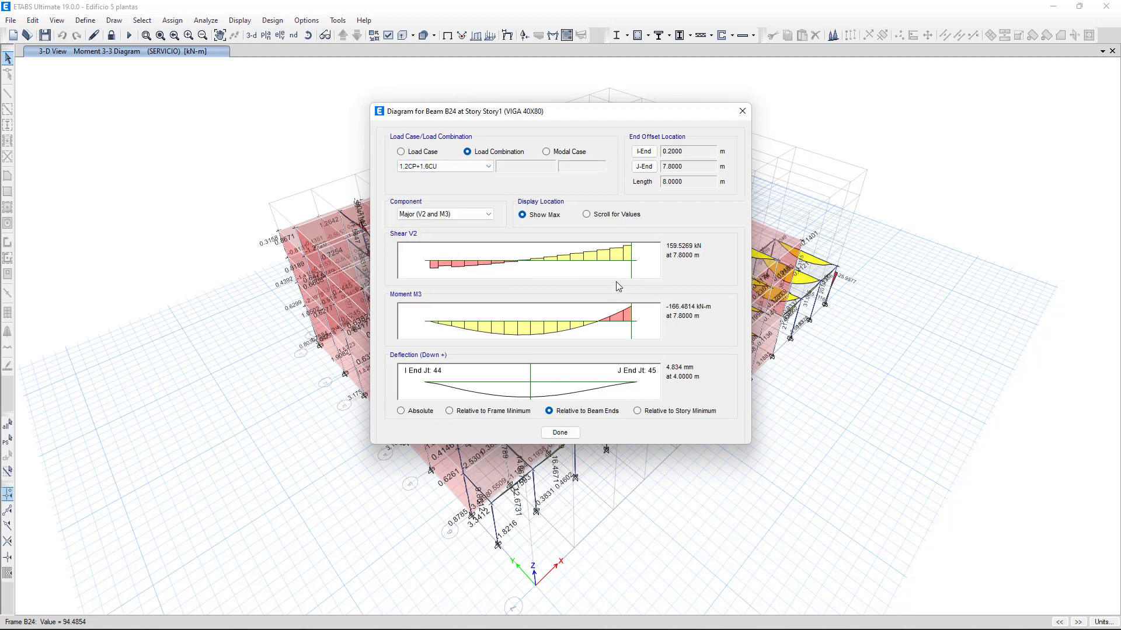
Step: Review the Dead load case diagrams of beam B24 using both scrolled and maximum values, and close the detailed diagram
click(410, 153)
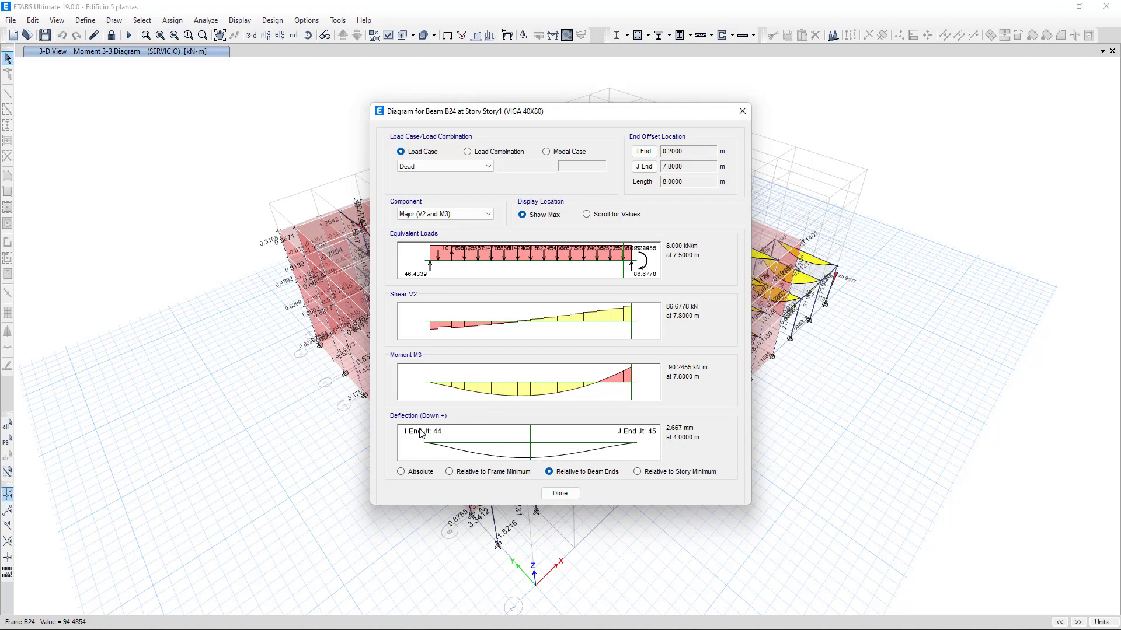
click(601, 217)
click(536, 217)
click(586, 217)
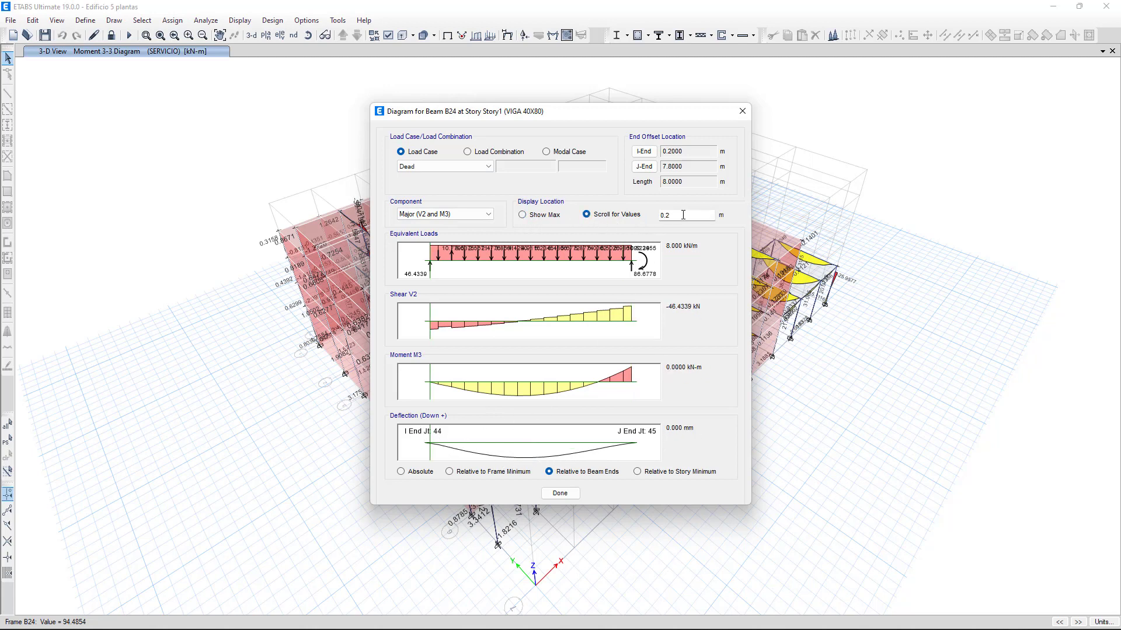
click(693, 217)
click(535, 215)
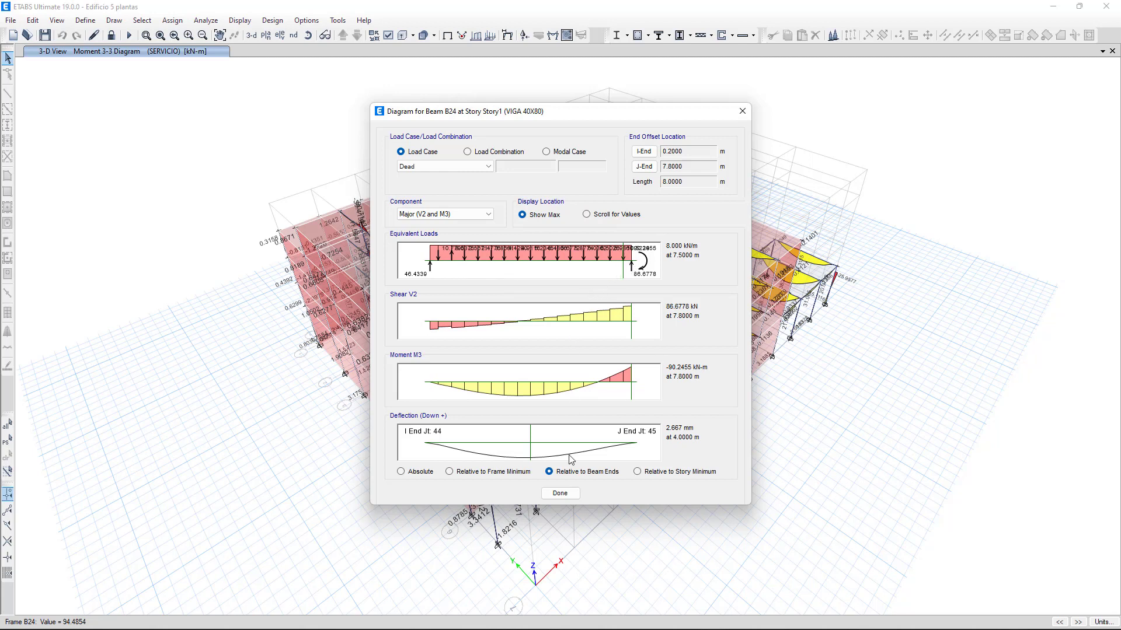
click(560, 493)
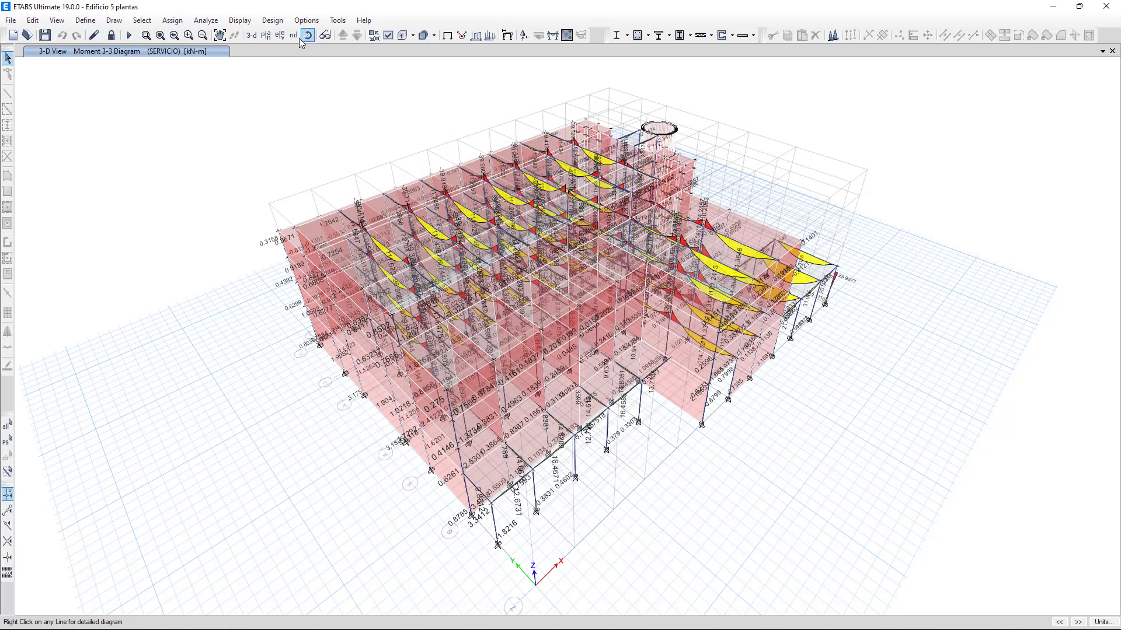
Step: Show the Story1 plan and examine the Moment 3-3 diagrams of the beams between the interior grid lines
click(269, 38)
click(496, 302)
click(603, 449)
click(562, 448)
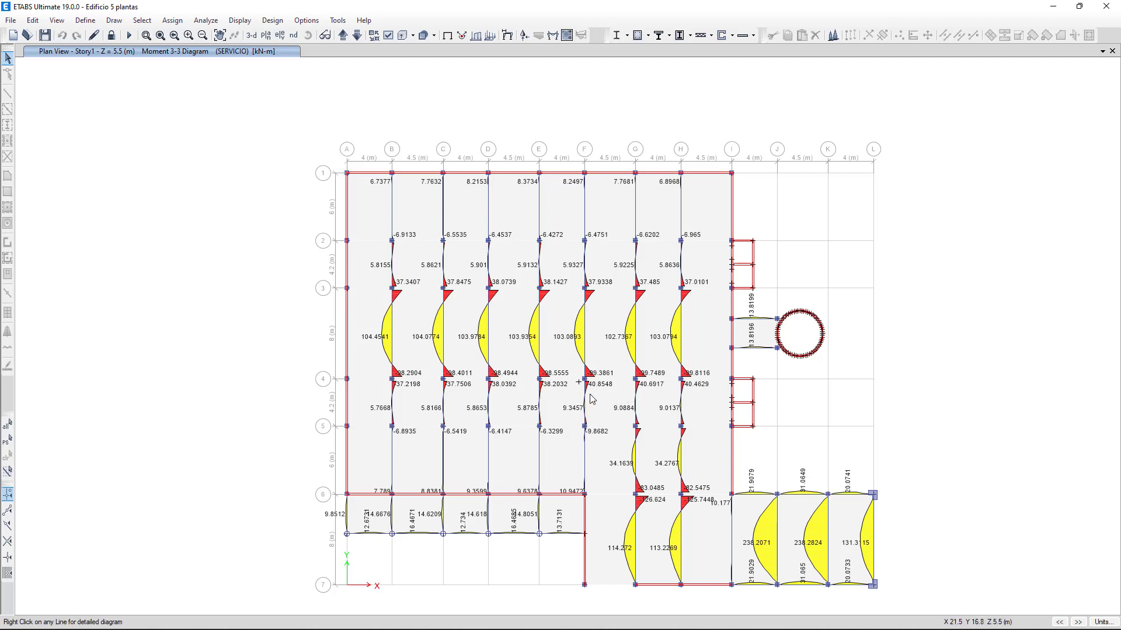
scroll(590, 399, up, 3)
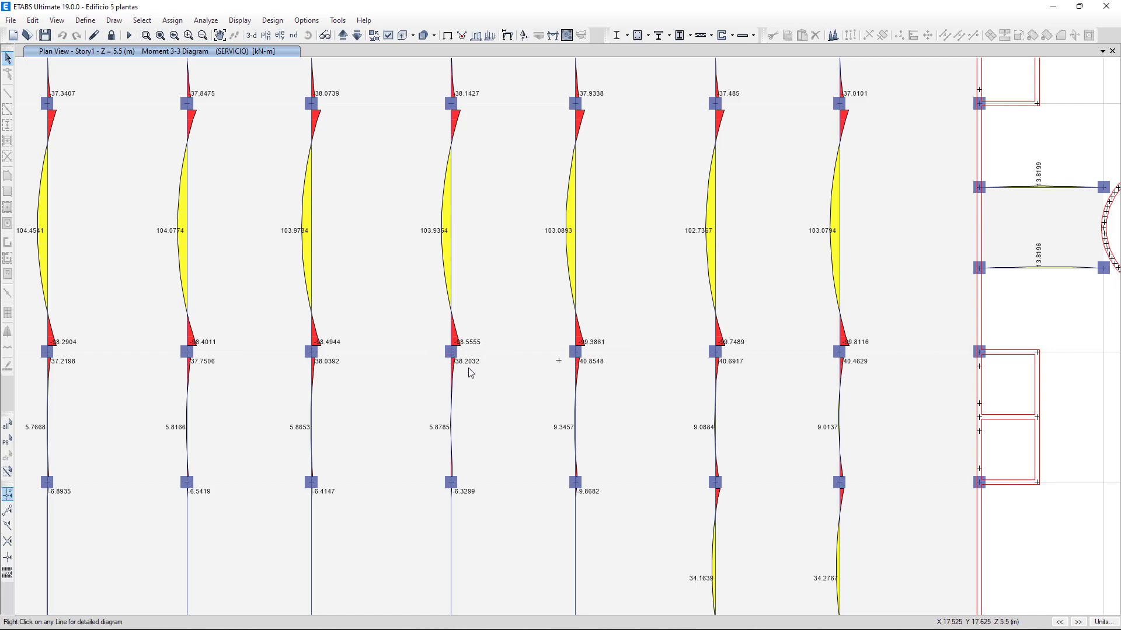
Step: Unlock the model and accept deleting the analysis results
click(112, 37)
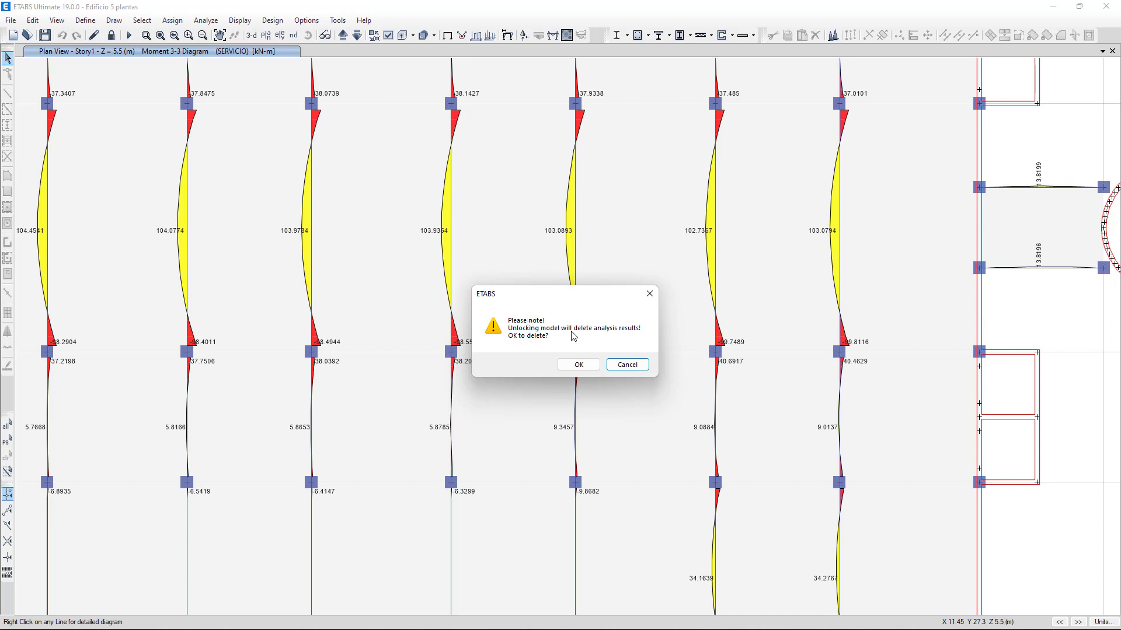
click(578, 365)
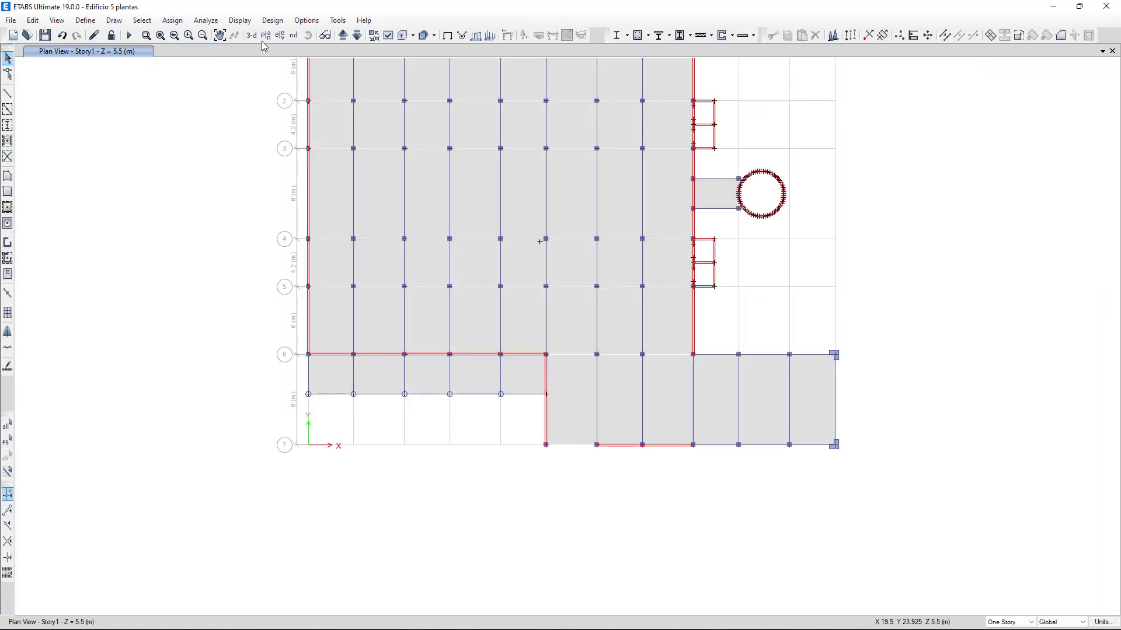
Step: Assign end length offsets of 0 mm at both ends to all the building's frames, with self weight based on full length
click(250, 35)
drag(204, 79, 891, 568)
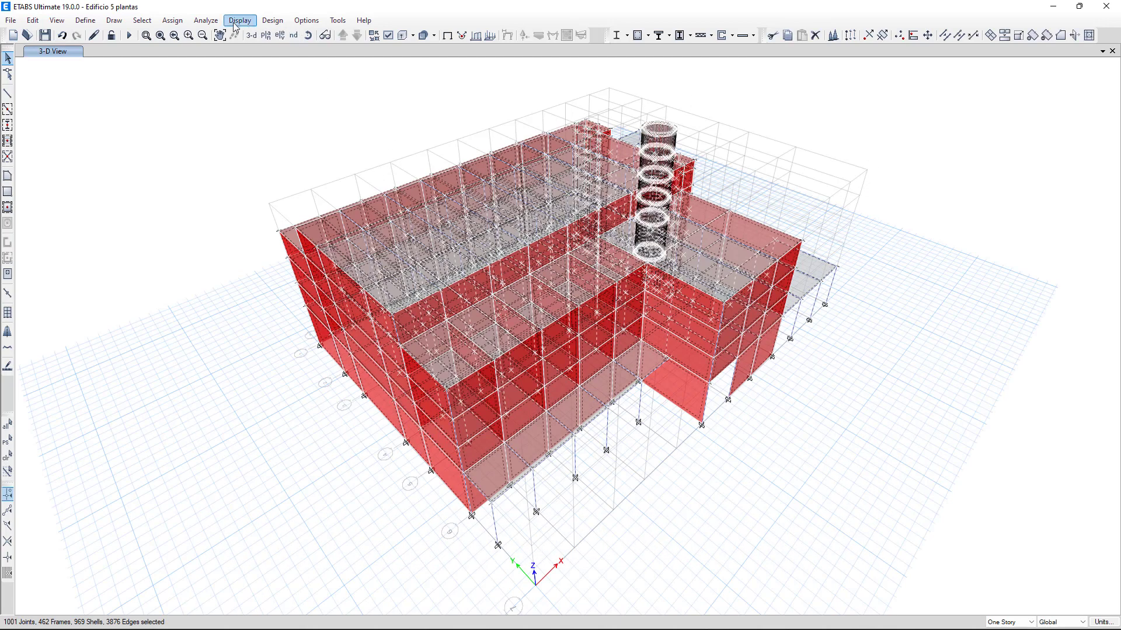
click(172, 20)
mouse_move(196, 53)
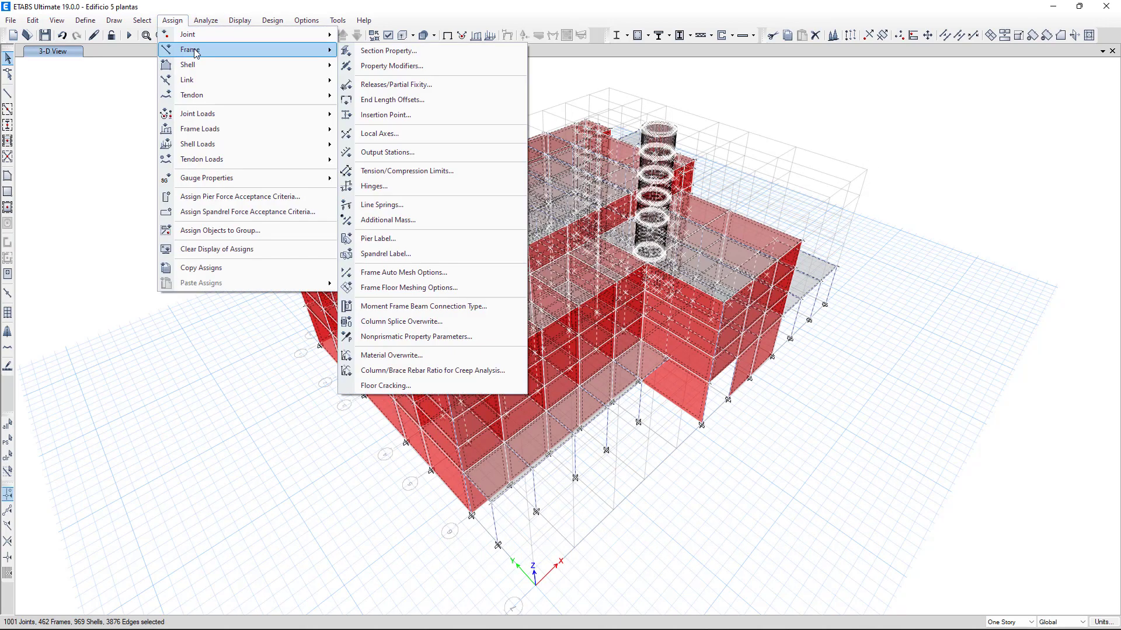
click(414, 104)
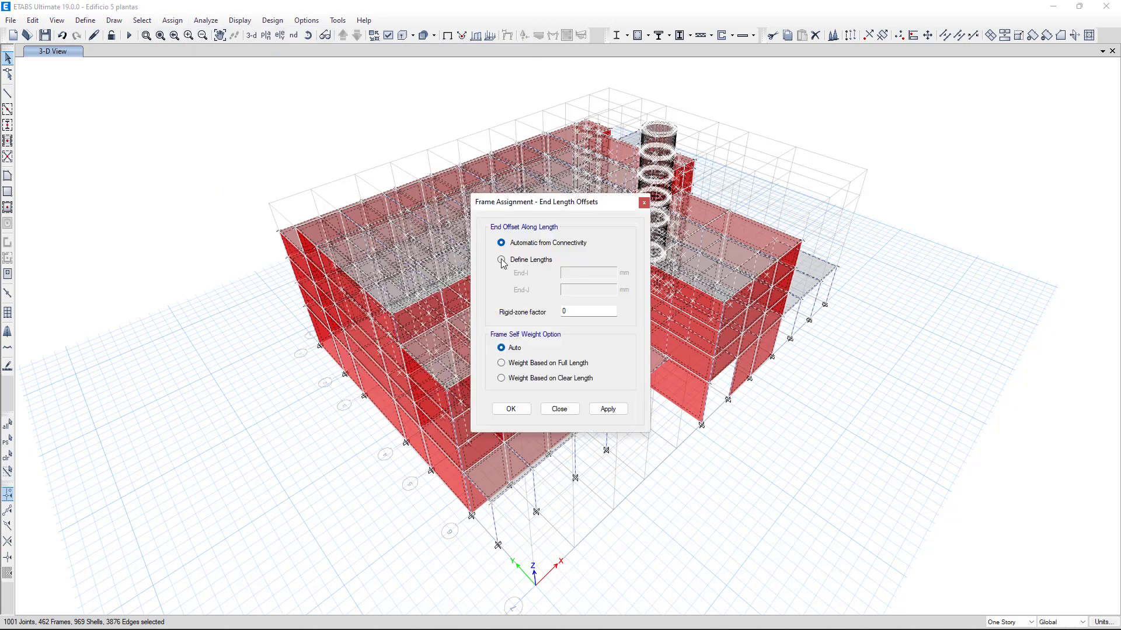
click(501, 260)
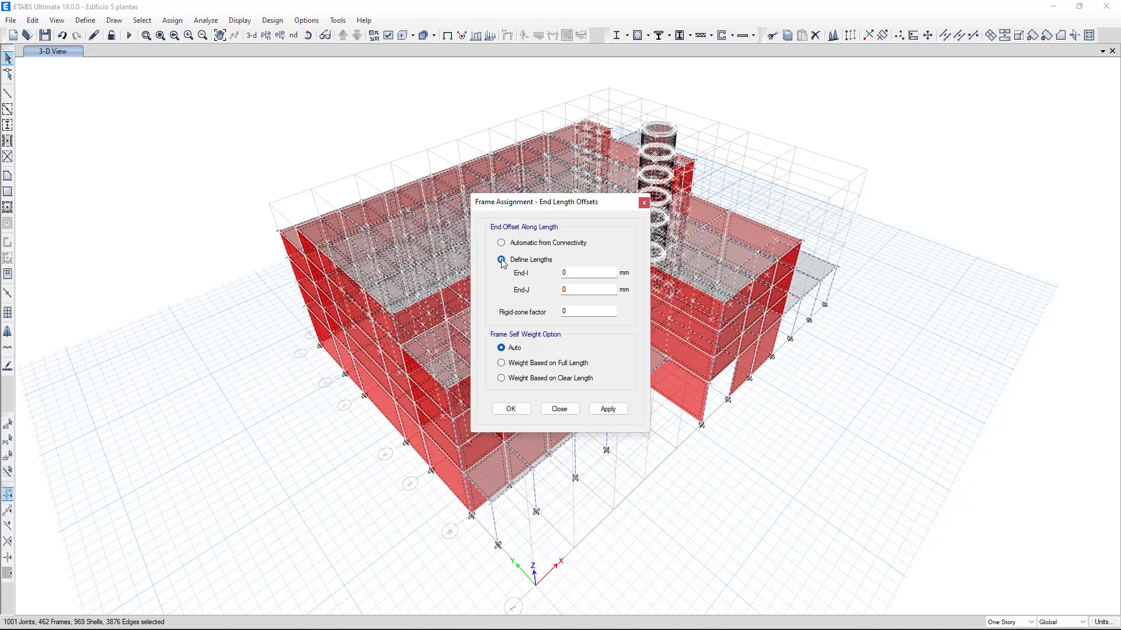
click(563, 274)
click(567, 290)
click(511, 364)
click(601, 409)
click(511, 409)
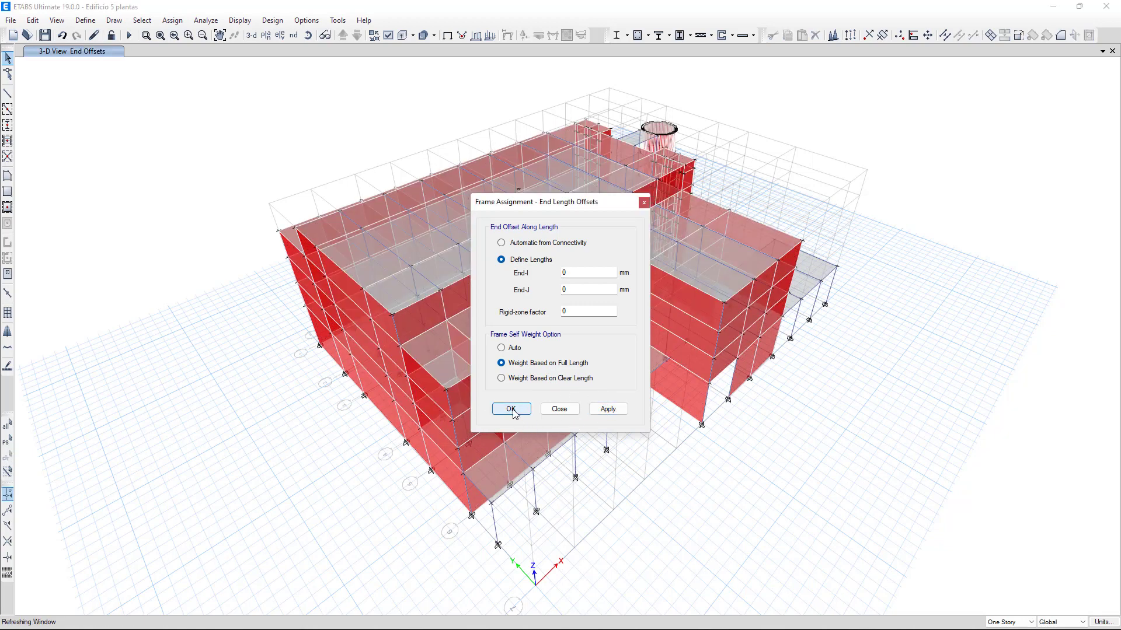
Step: Run the analysis and examine the SERVICIO Moment 3-3 diagrams of the Story1 beams around column F-3
click(129, 35)
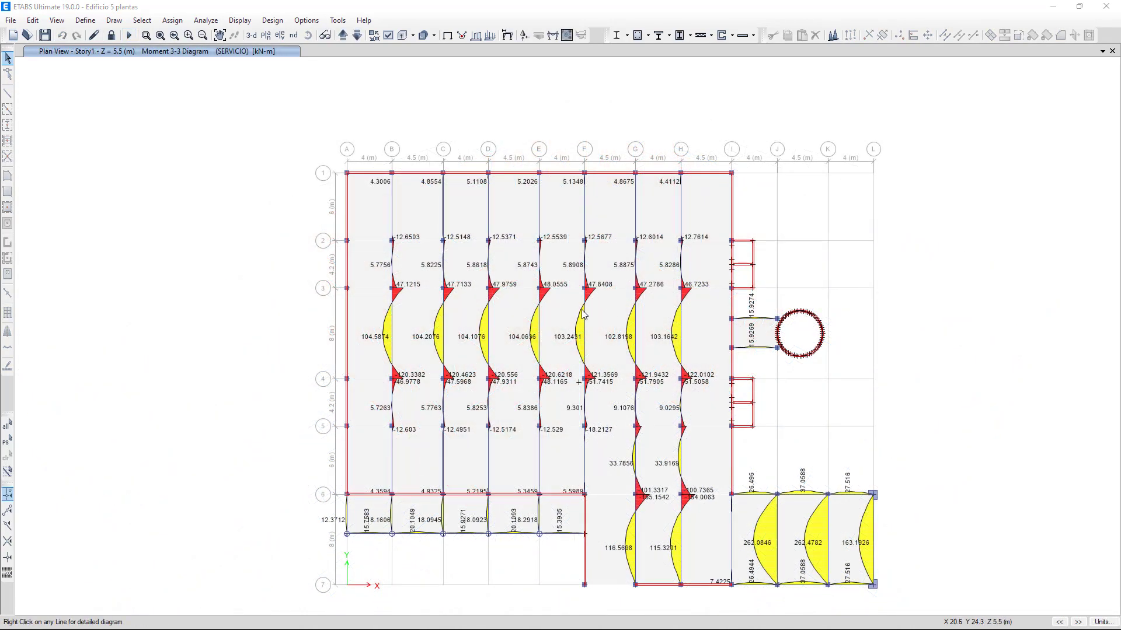
scroll(588, 290, up, 5)
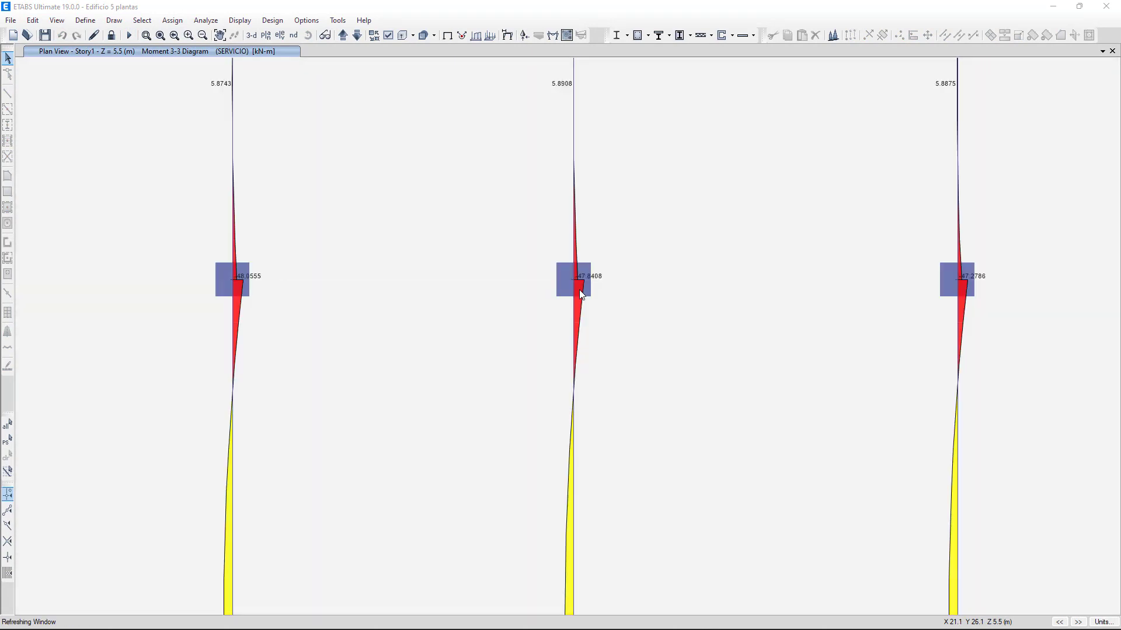
mouse_move(575, 281)
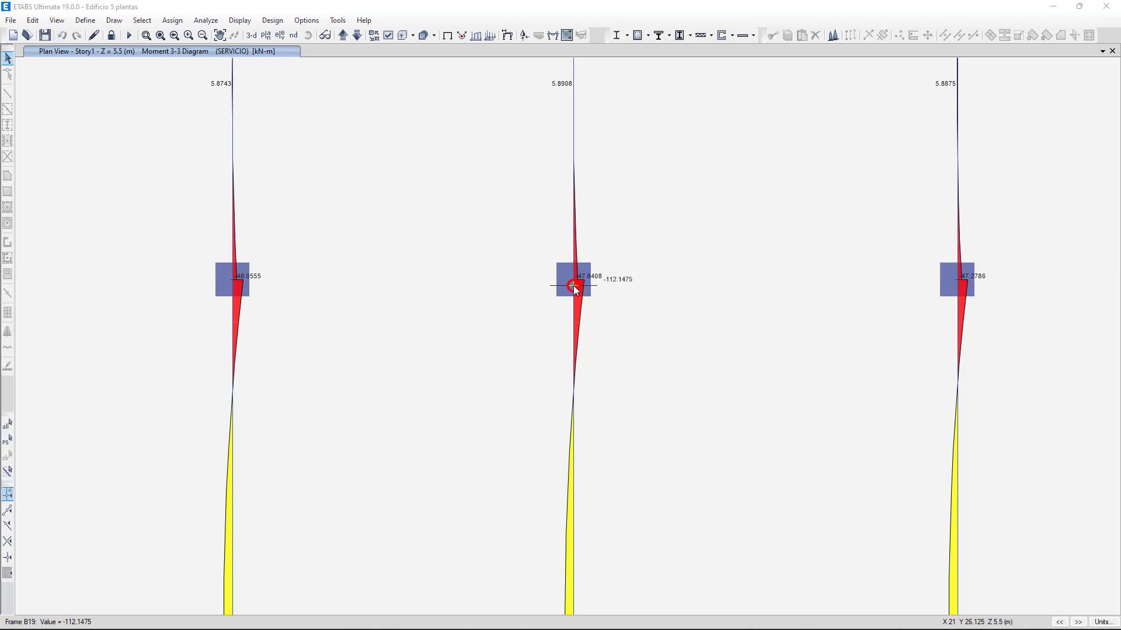
scroll(569, 283, down, 3)
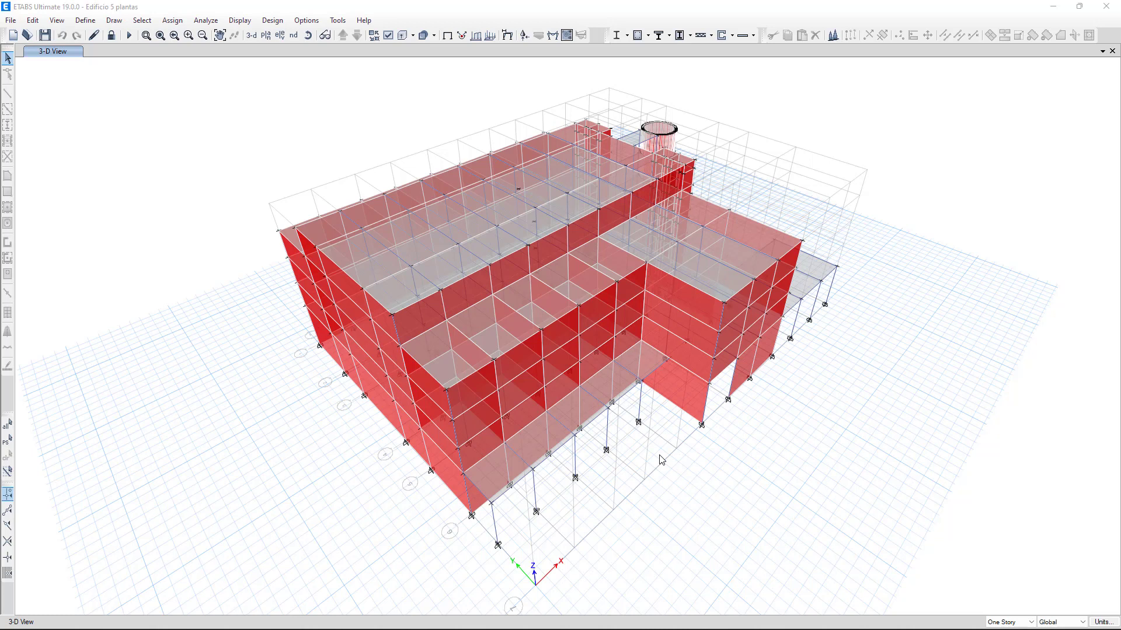
Step: Open the selection of result tables and look through the Modal Information tables under Structure Output
click(240, 21)
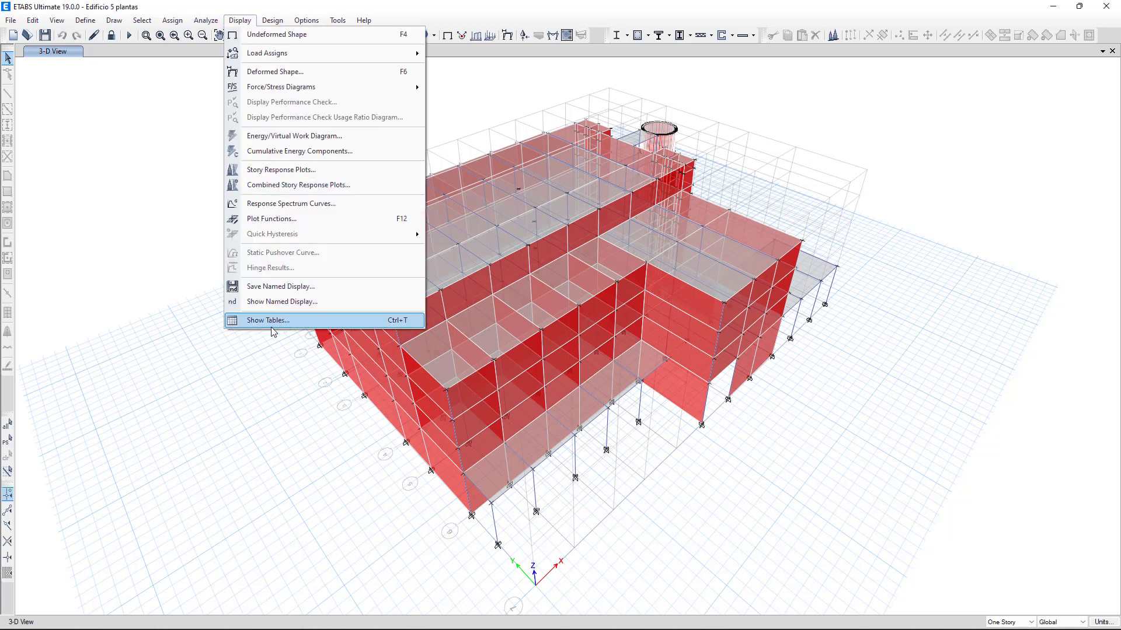
click(354, 321)
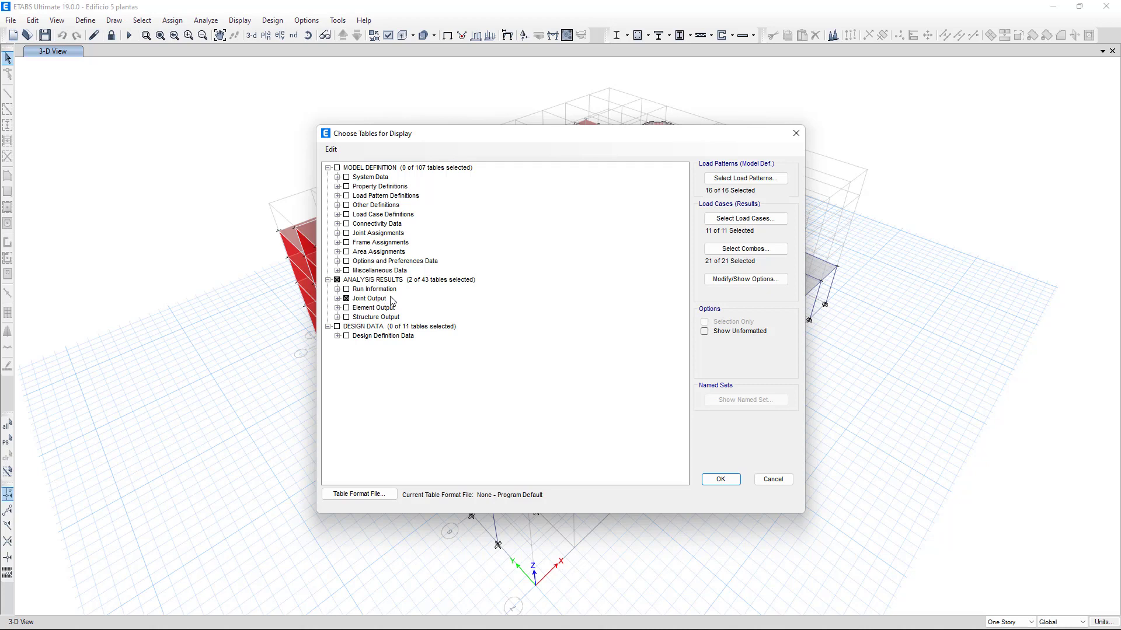
click(338, 317)
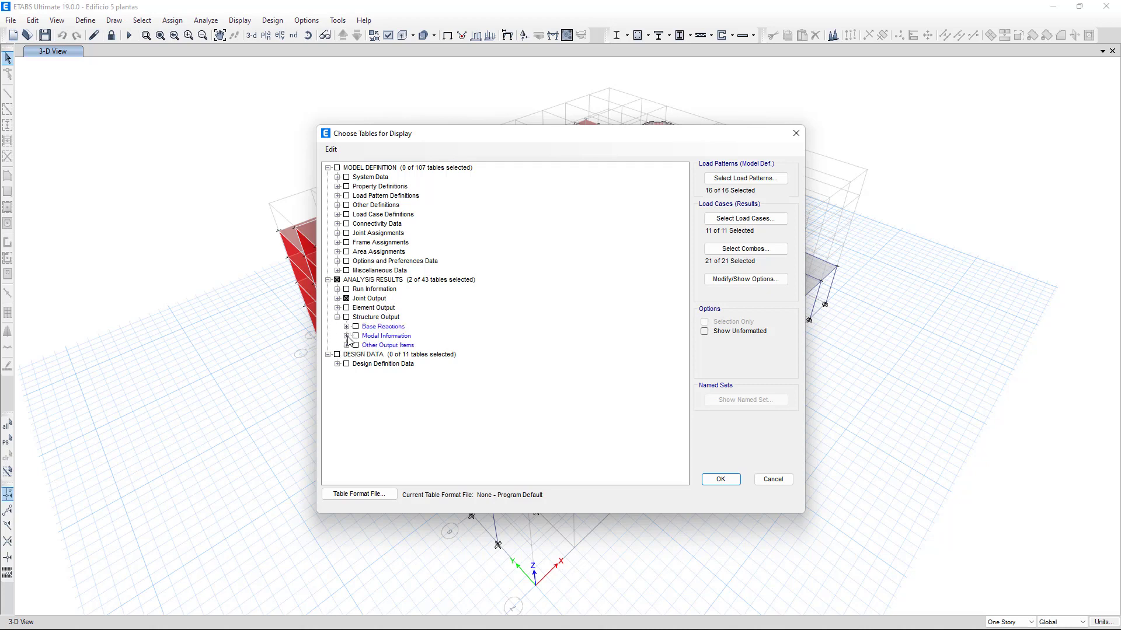
click(347, 336)
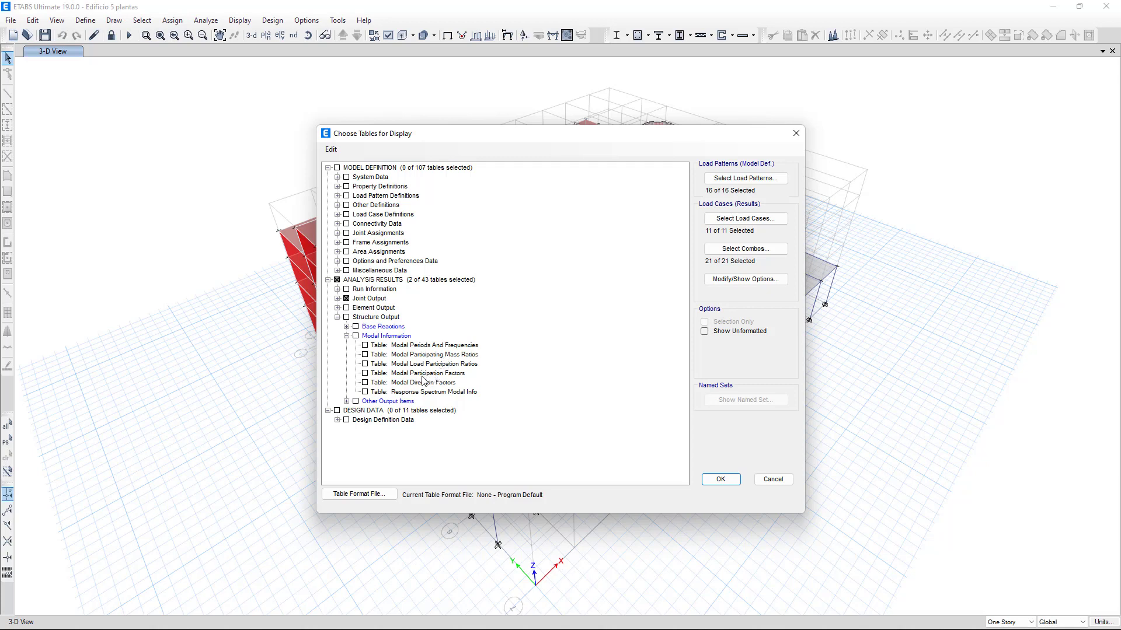
click(347, 336)
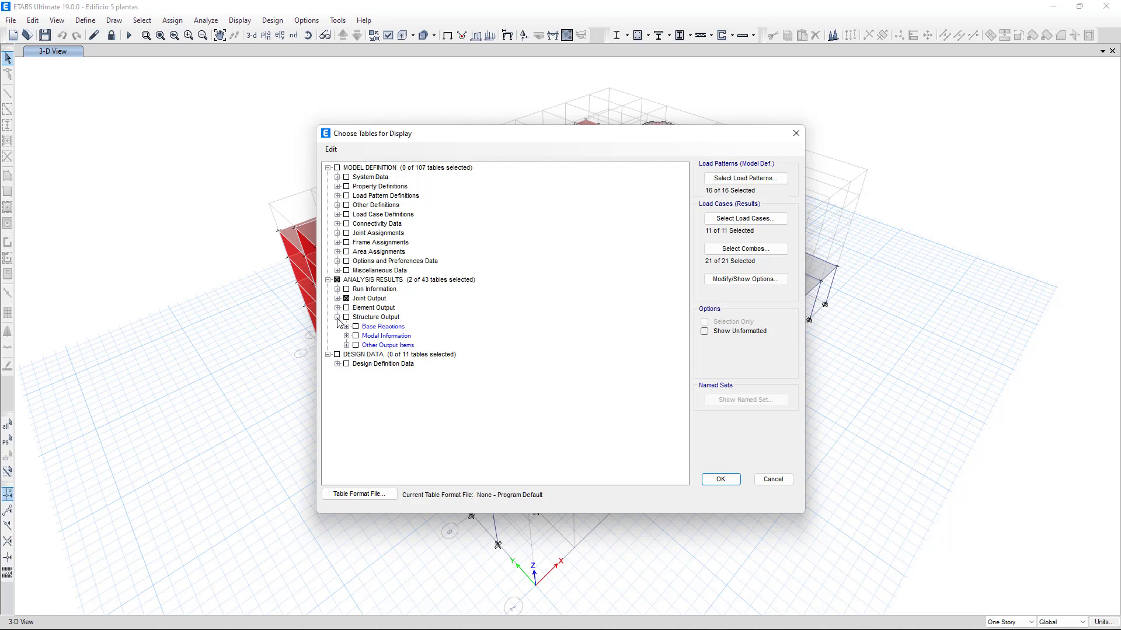
click(337, 317)
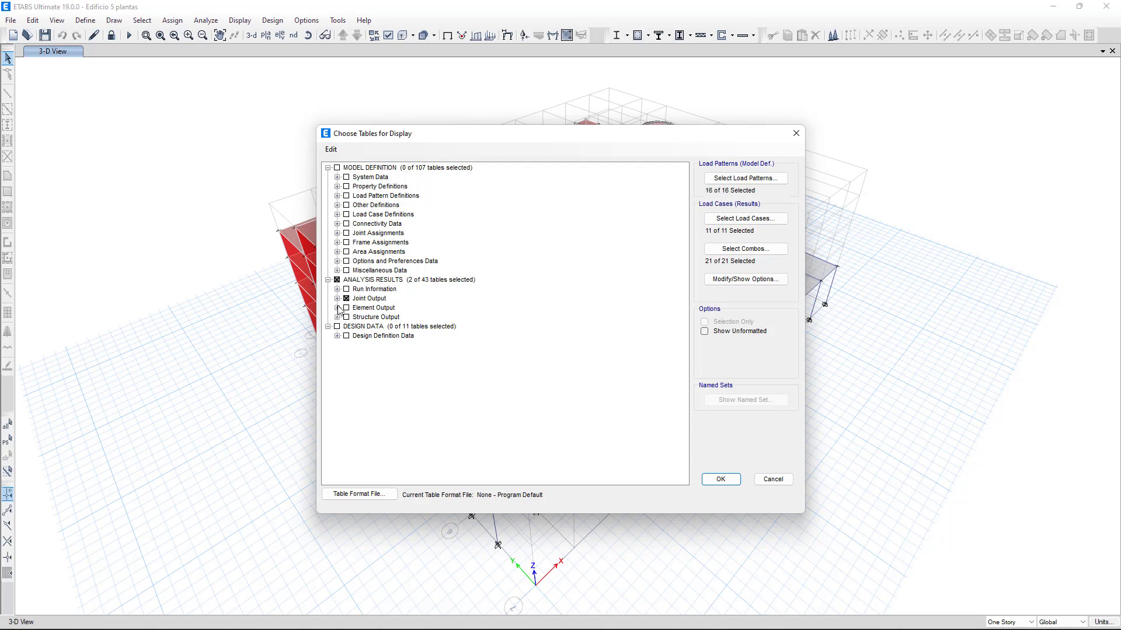
Step: Show the Joint Reactions and Joint Design Reactions tables, check the option to export to Excel, and close the tables
click(337, 299)
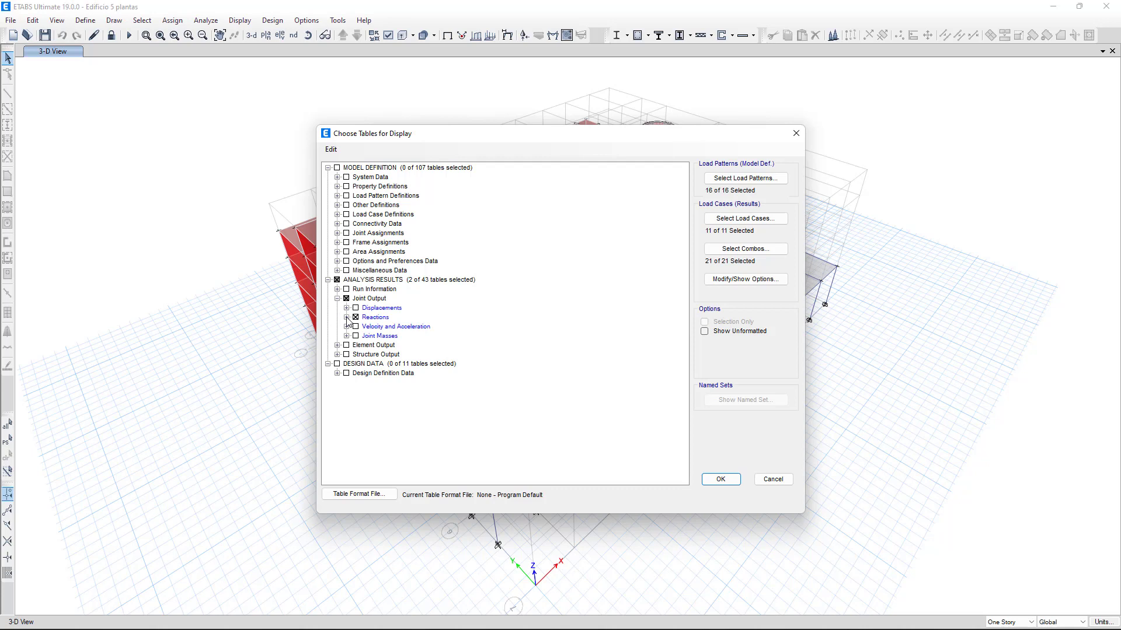
click(346, 318)
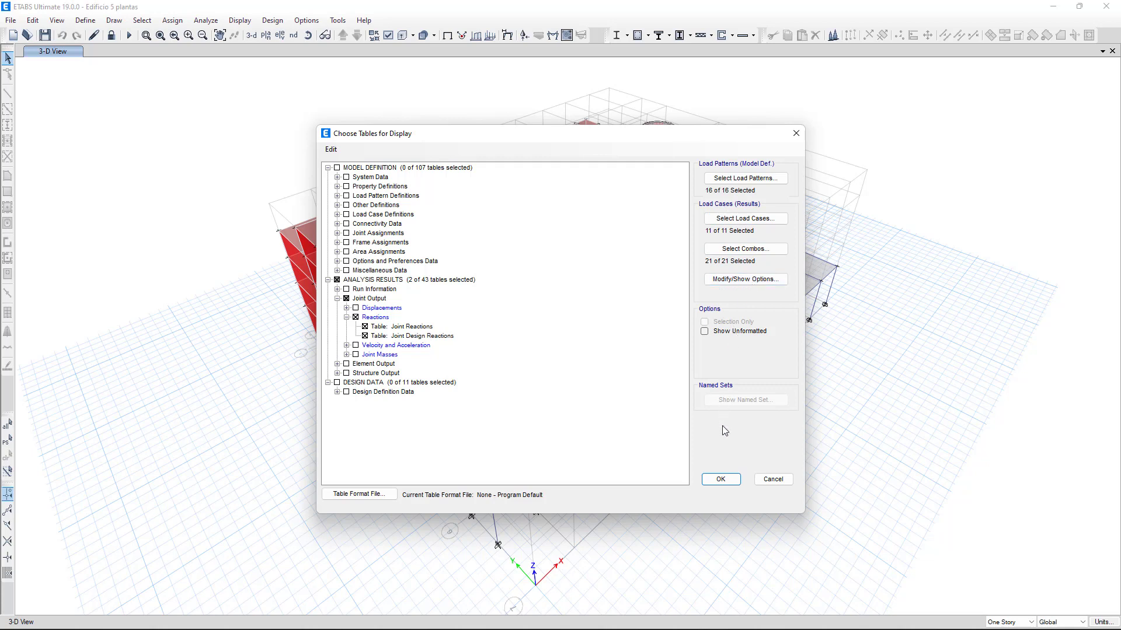
click(721, 479)
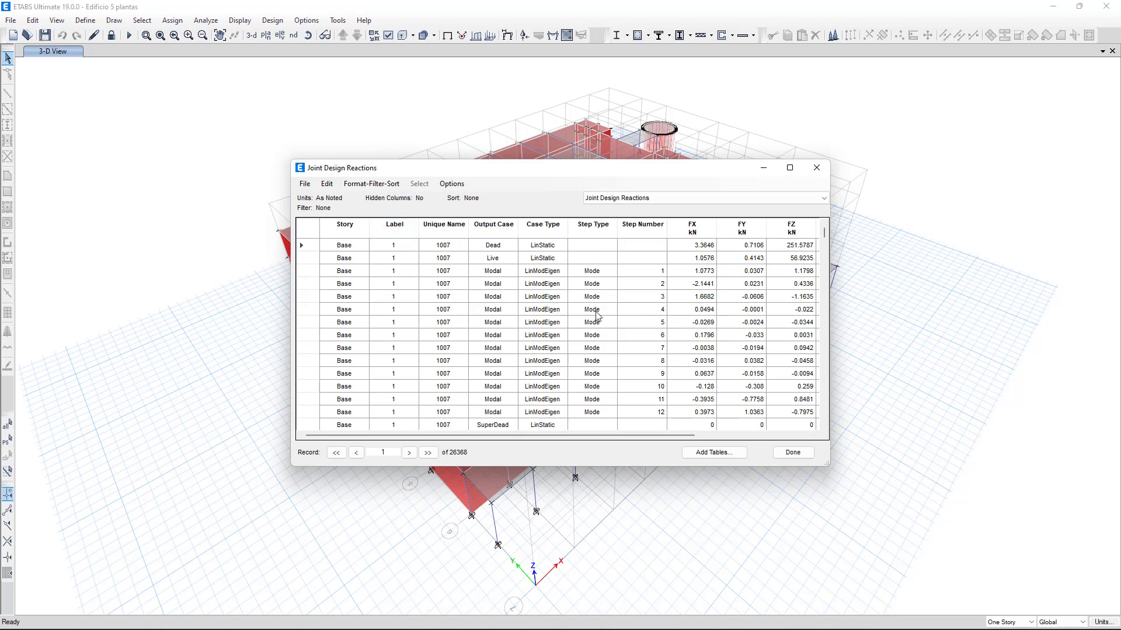
click(305, 185)
mouse_move(338, 201)
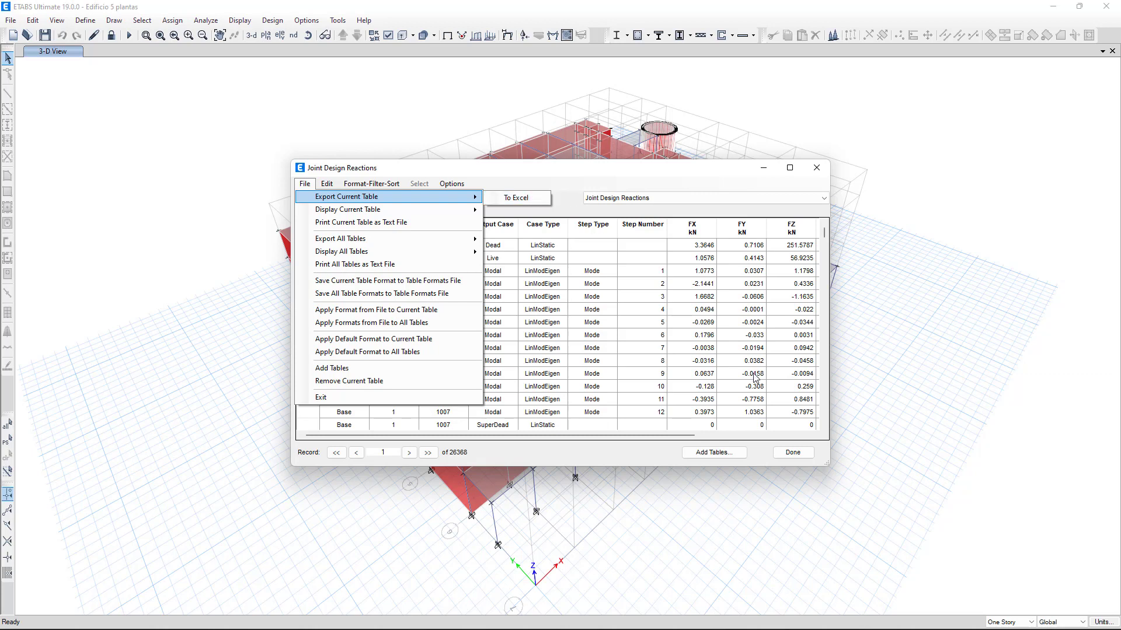
click(793, 453)
click(794, 453)
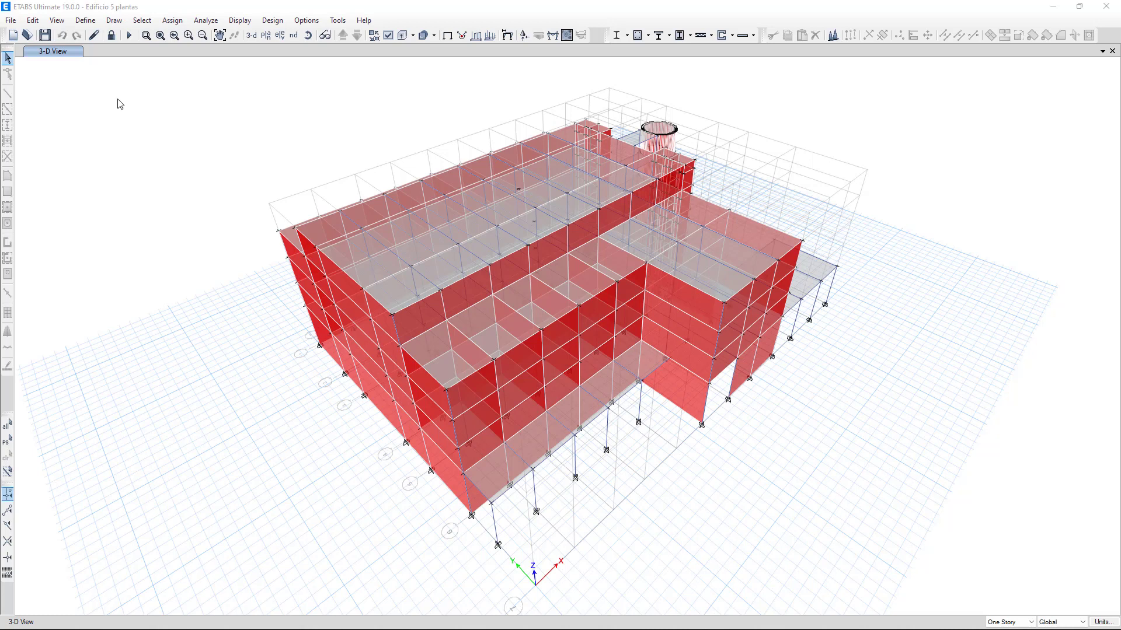
click(13, 21)
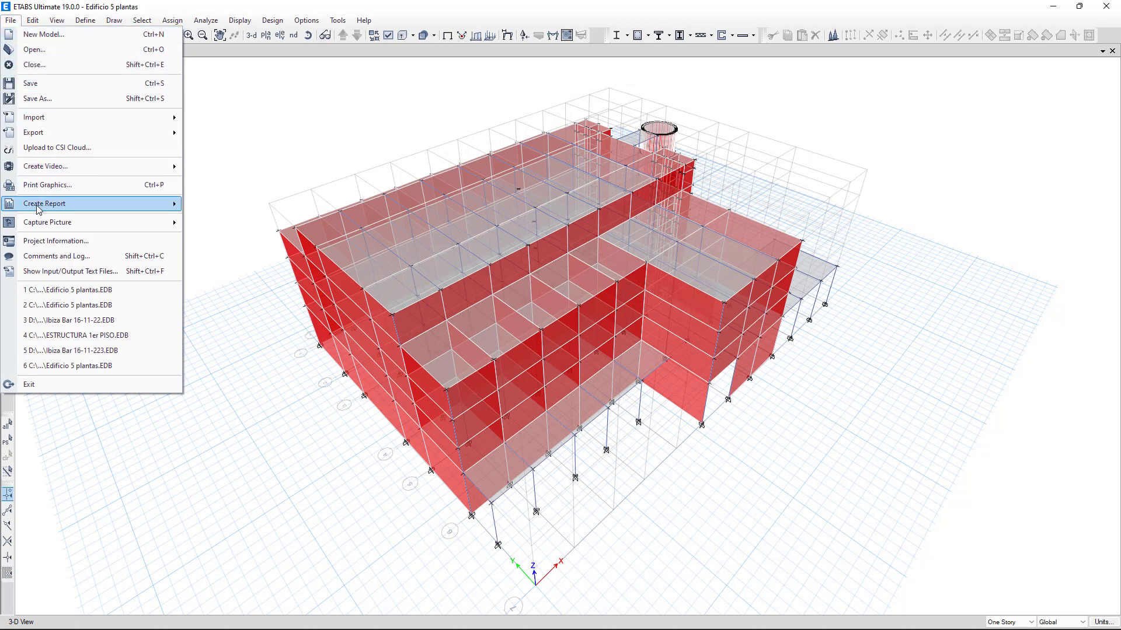
mouse_move(33, 207)
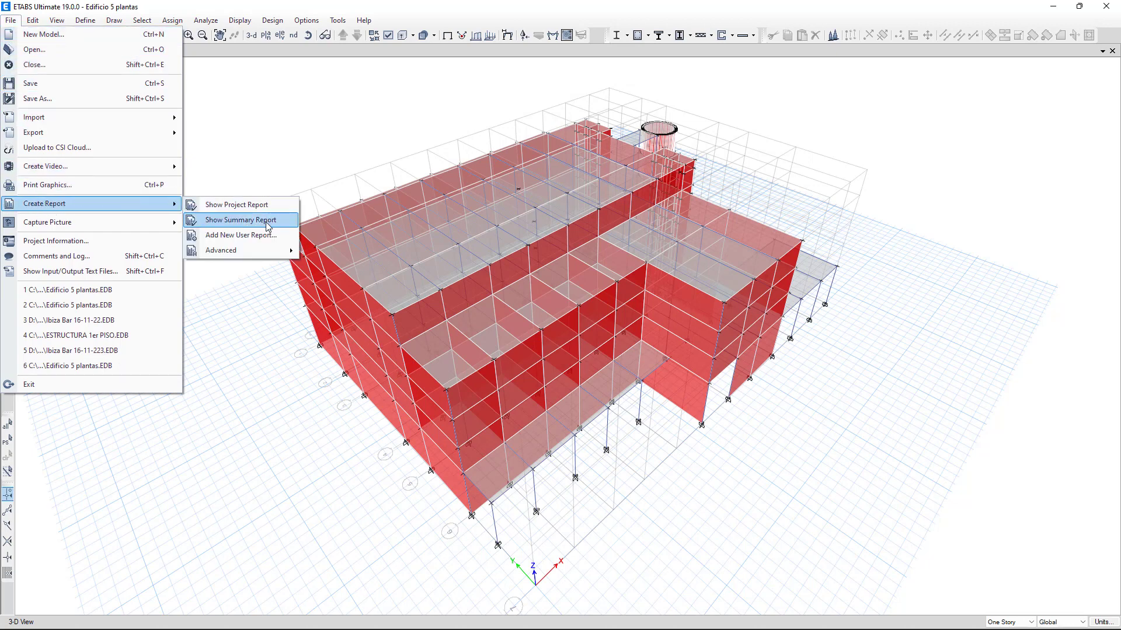
mouse_move(261, 257)
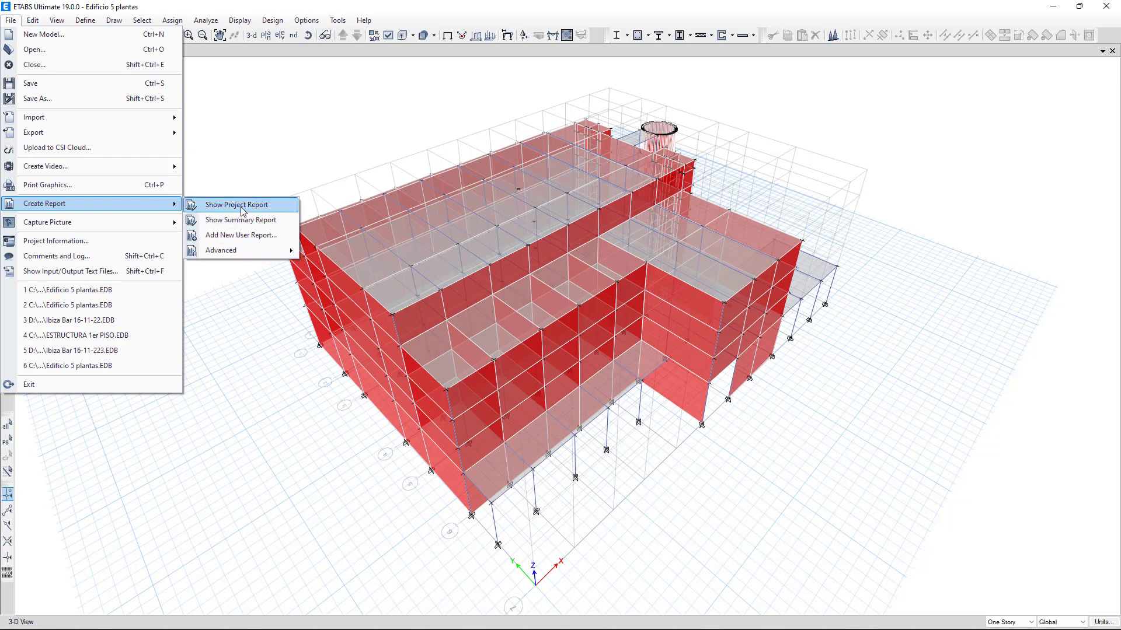
click(257, 177)
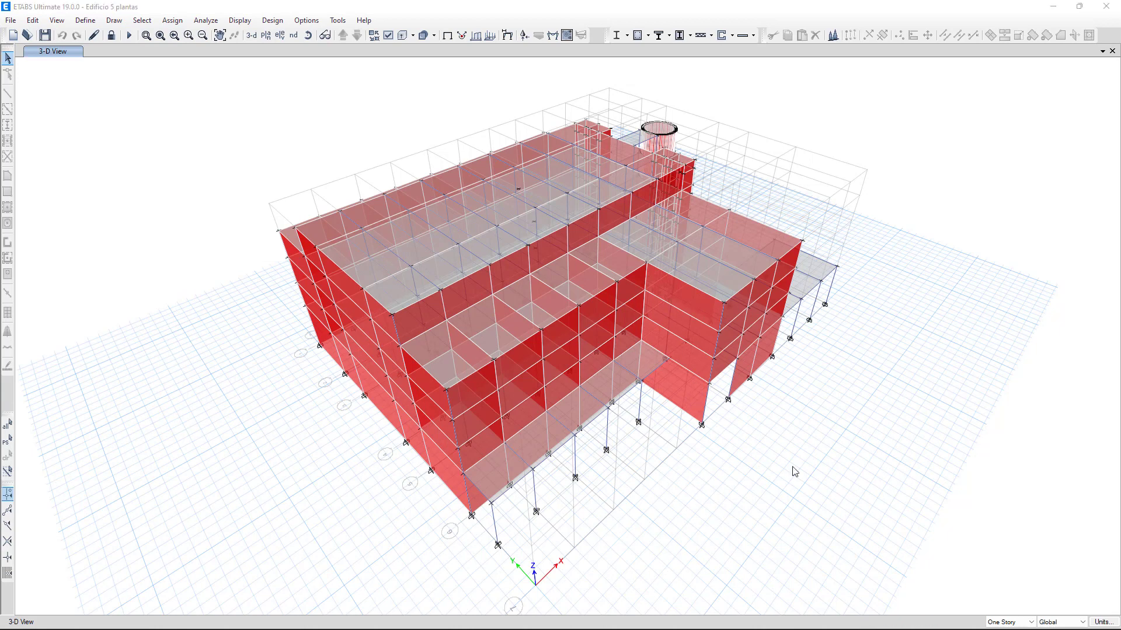
Step: Show the plan view of Story1
click(265, 36)
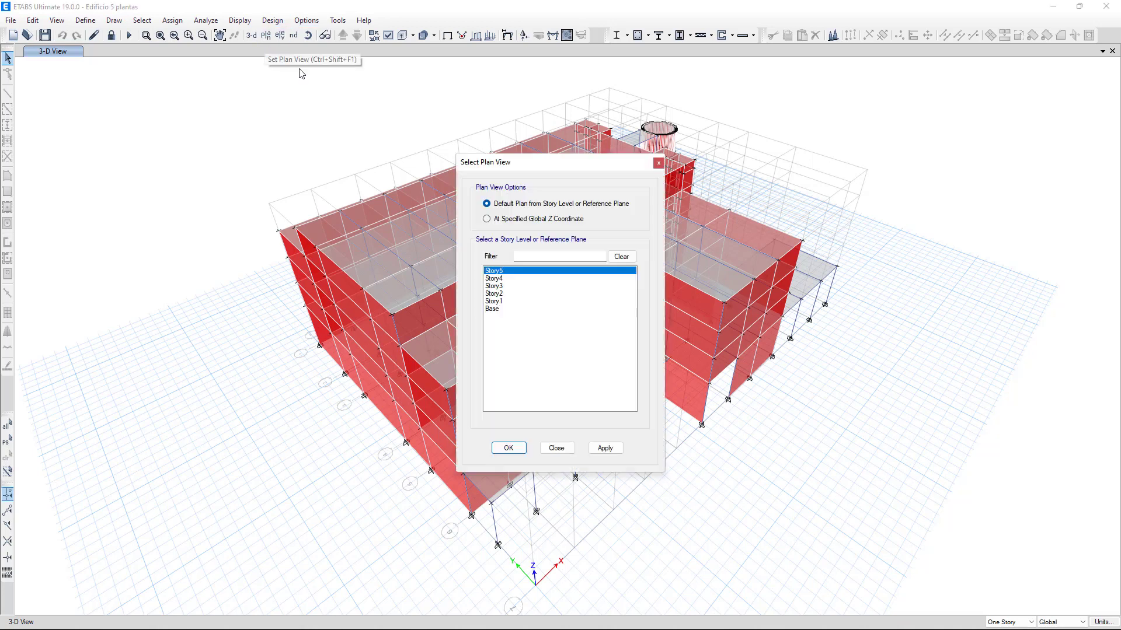
click(494, 301)
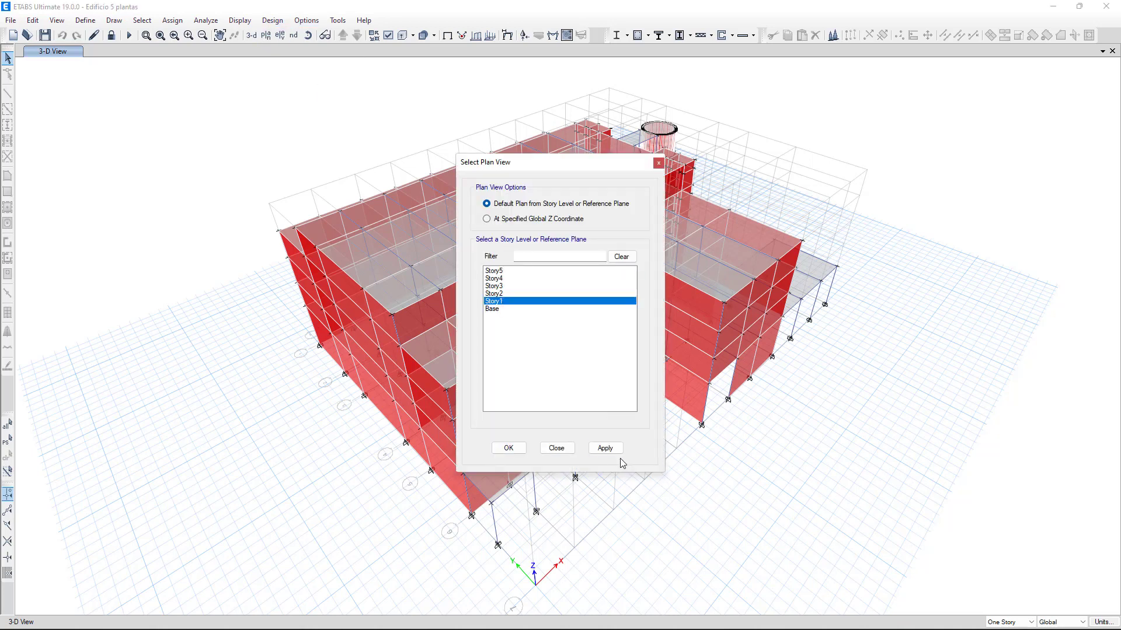
click(601, 453)
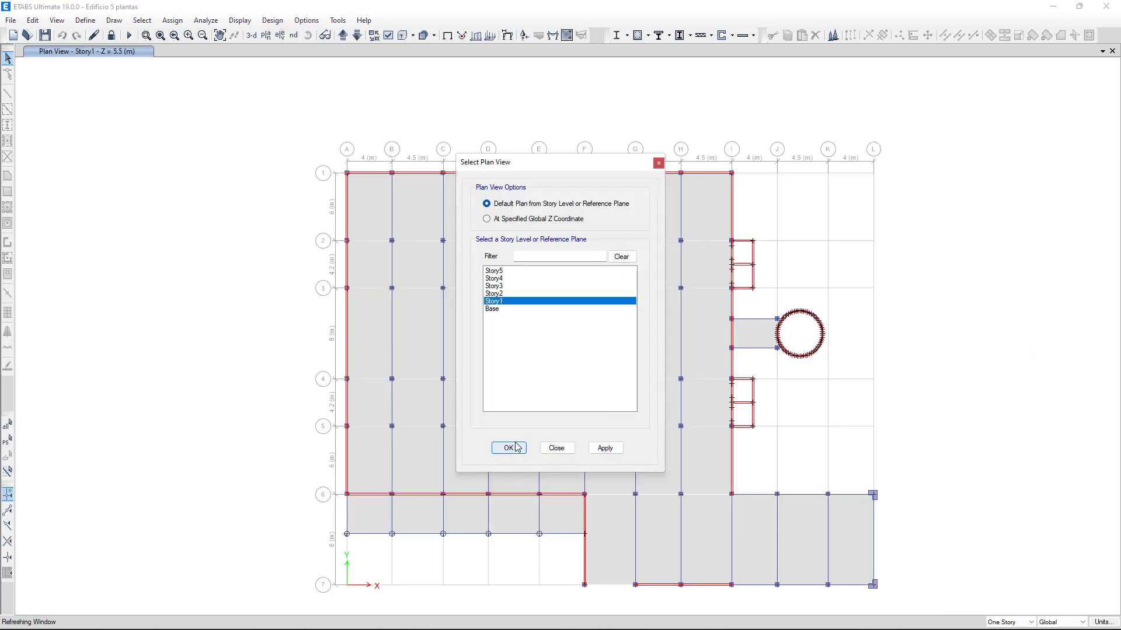
click(509, 449)
Step: Display the frames' Moment 3-3 diagrams for combination 1.2CP+1.6CU and review the detailed diagram of beam B17
click(553, 35)
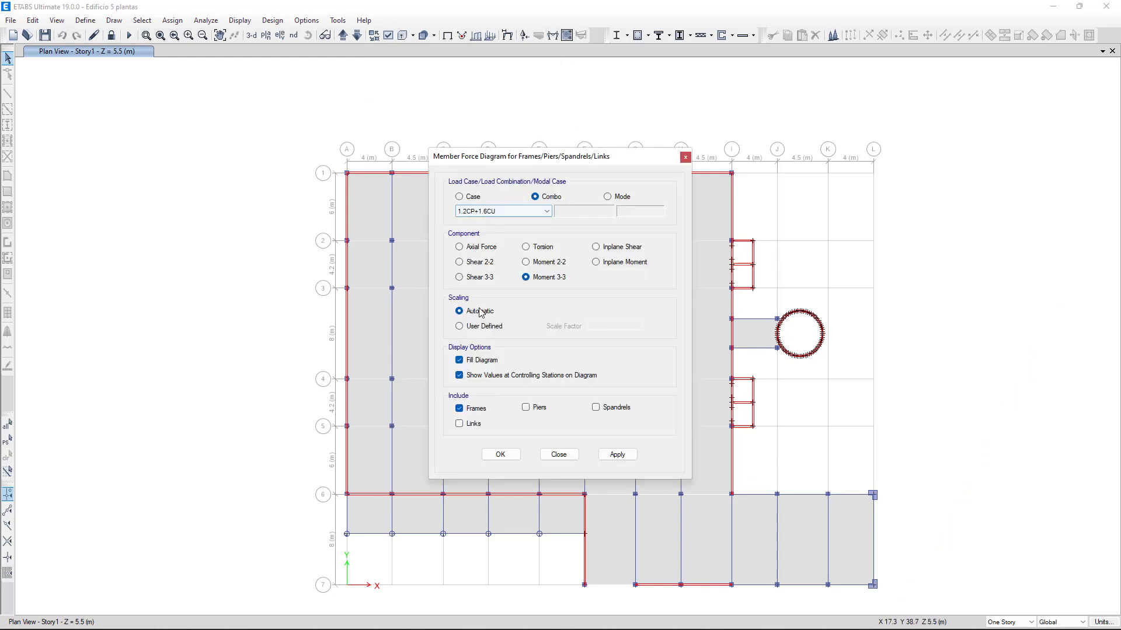
click(617, 455)
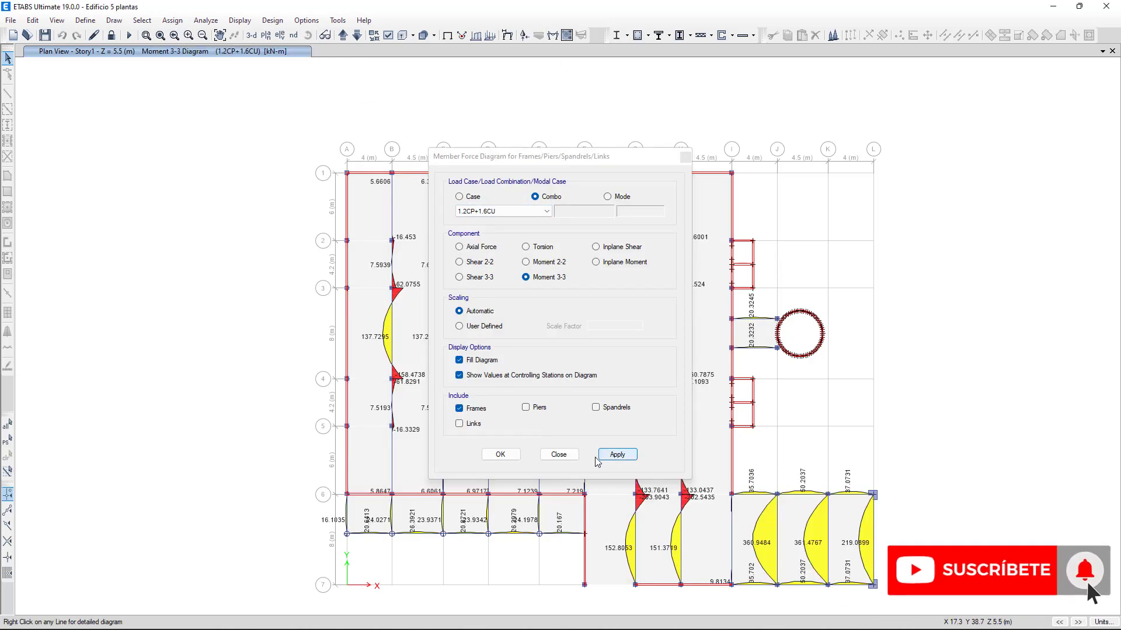
click(559, 454)
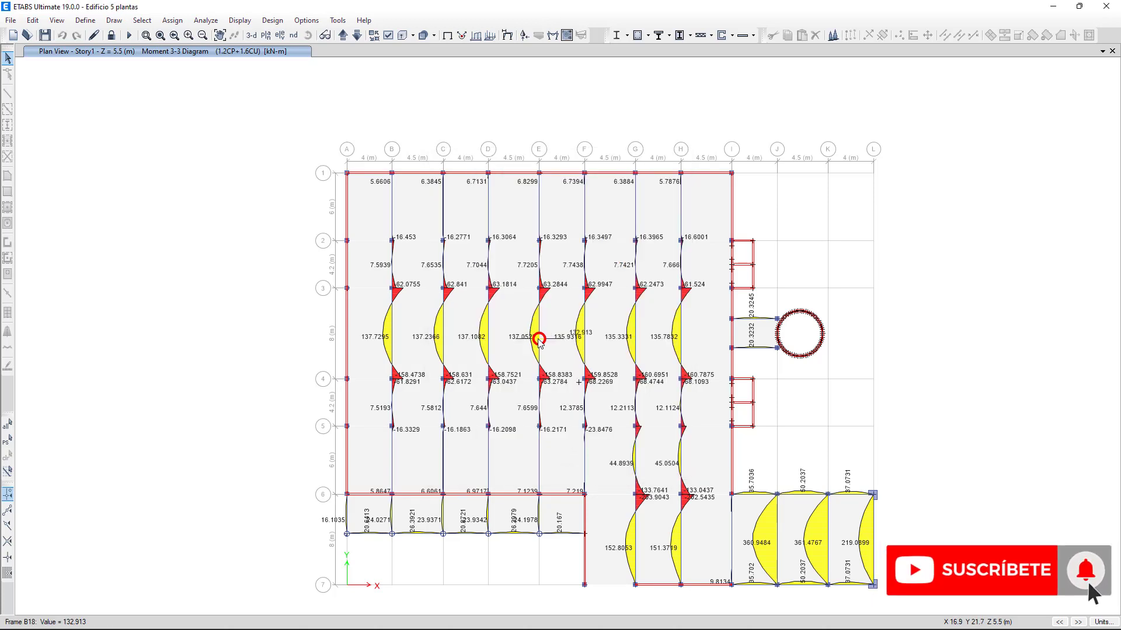
right_click(488, 344)
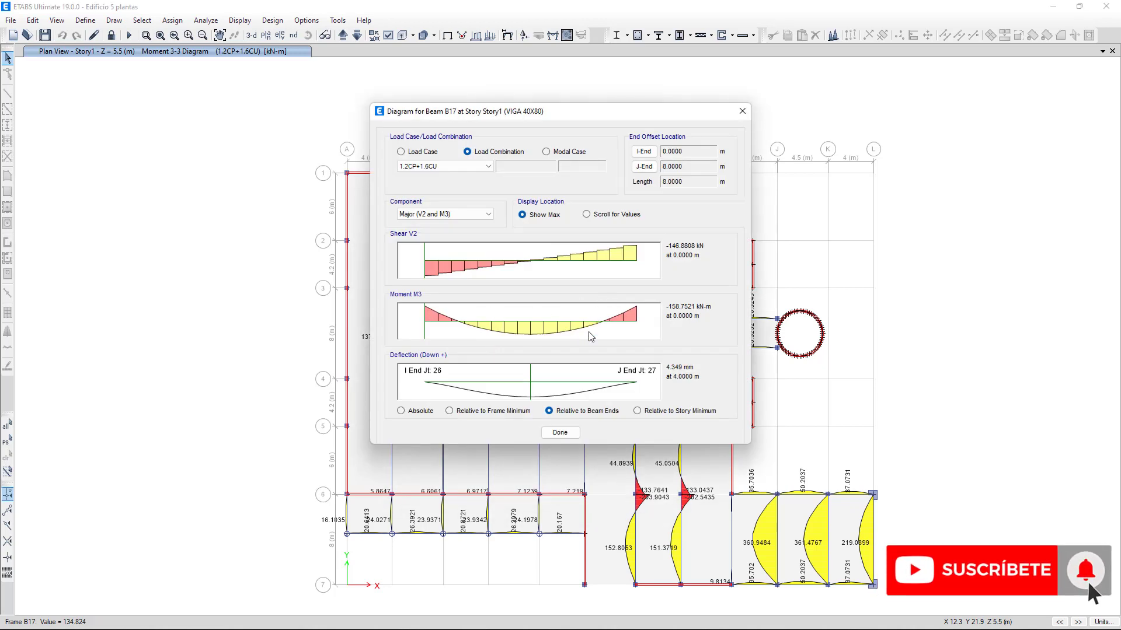
click(559, 433)
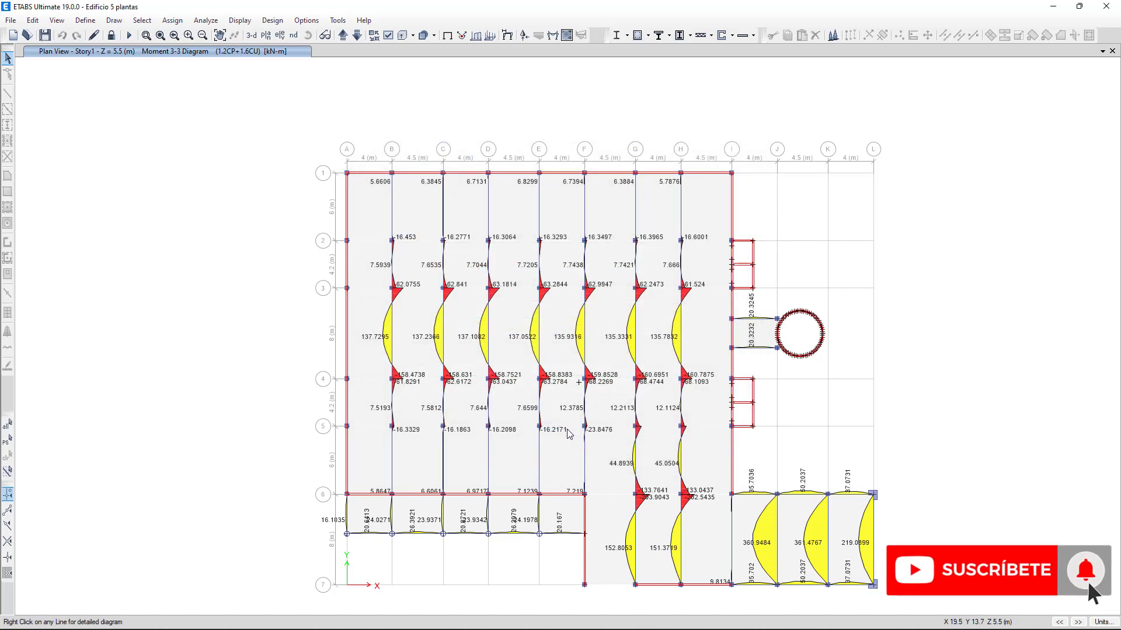
Step: Display the Story1 deformed shape with displacement resultant contours for combination SERVICIO and inspect the displacements of the slab panels
click(507, 35)
click(532, 166)
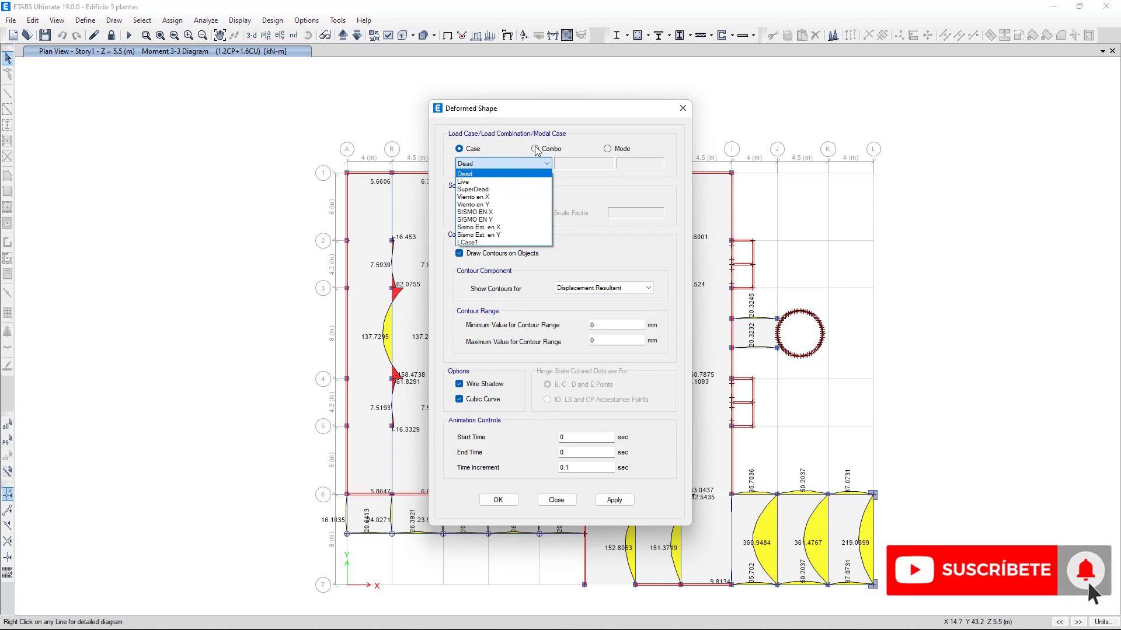
click(466, 174)
click(535, 149)
click(530, 166)
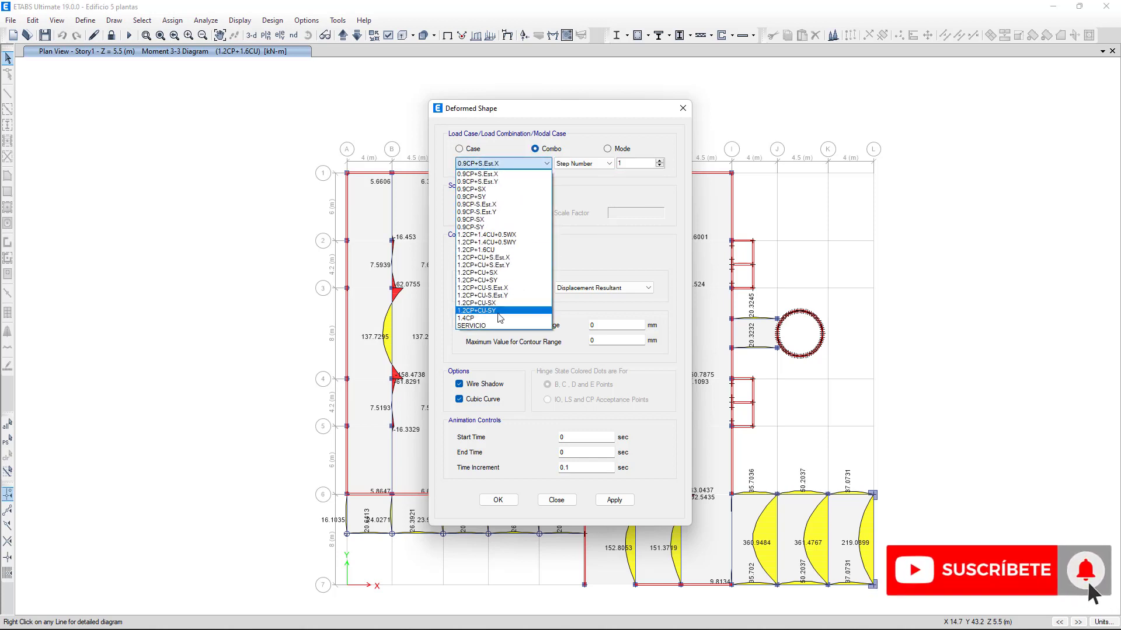
click(508, 329)
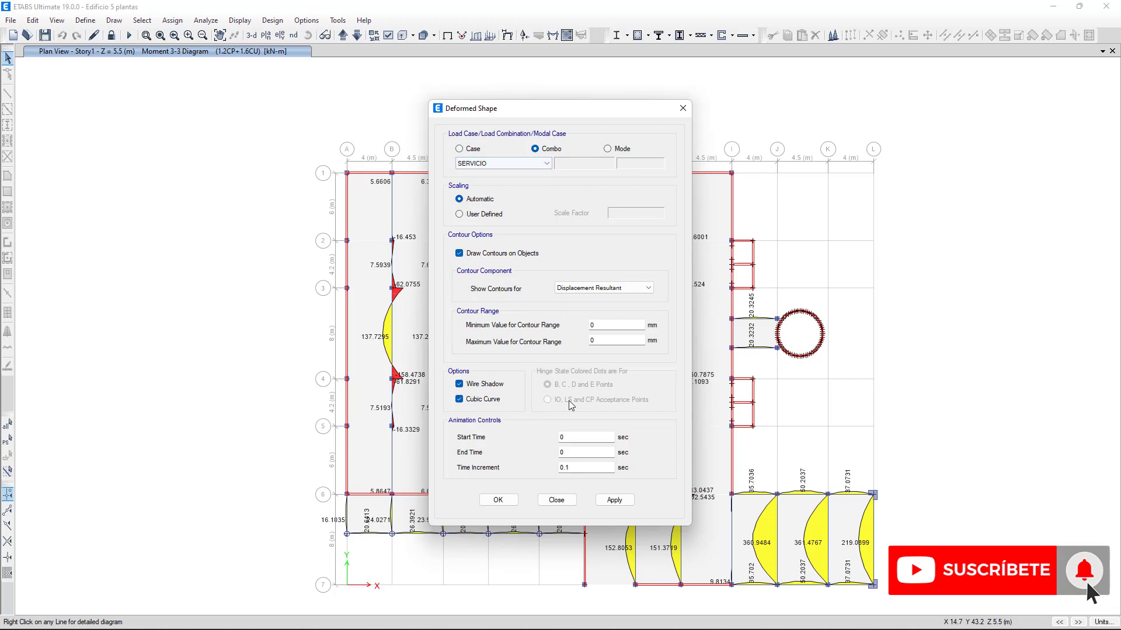
click(614, 500)
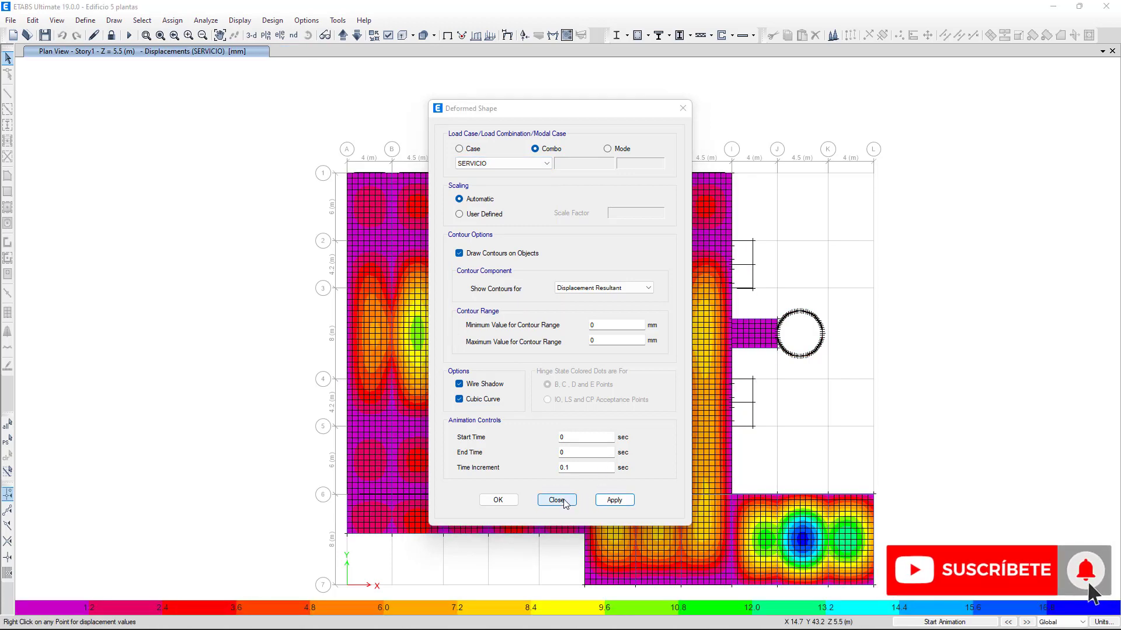
click(557, 500)
mouse_move(609, 435)
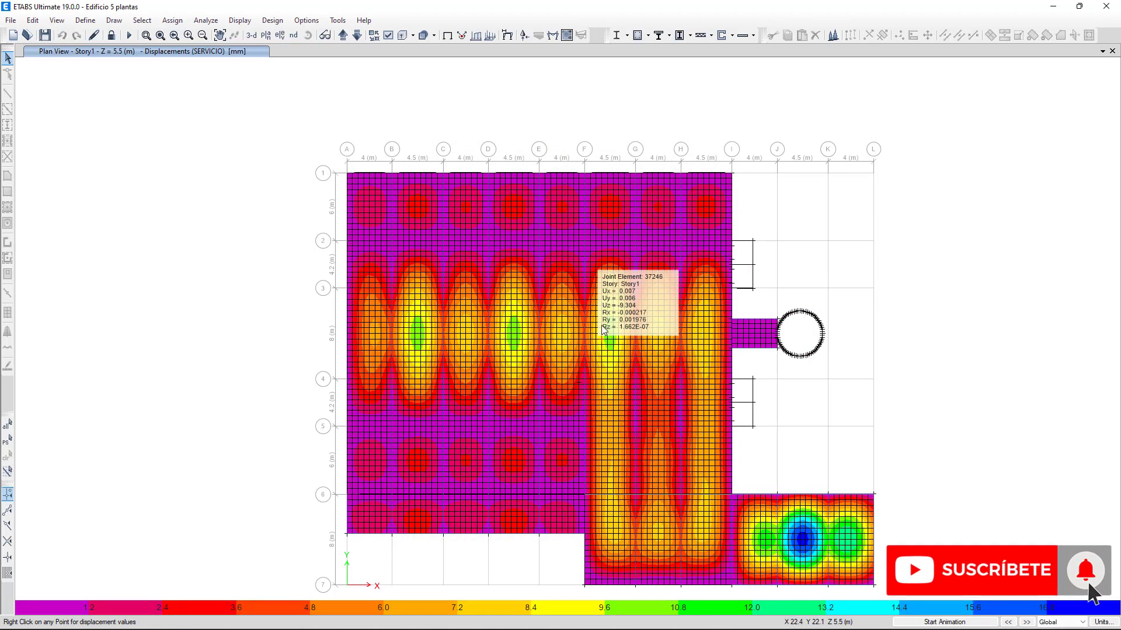
mouse_move(776, 535)
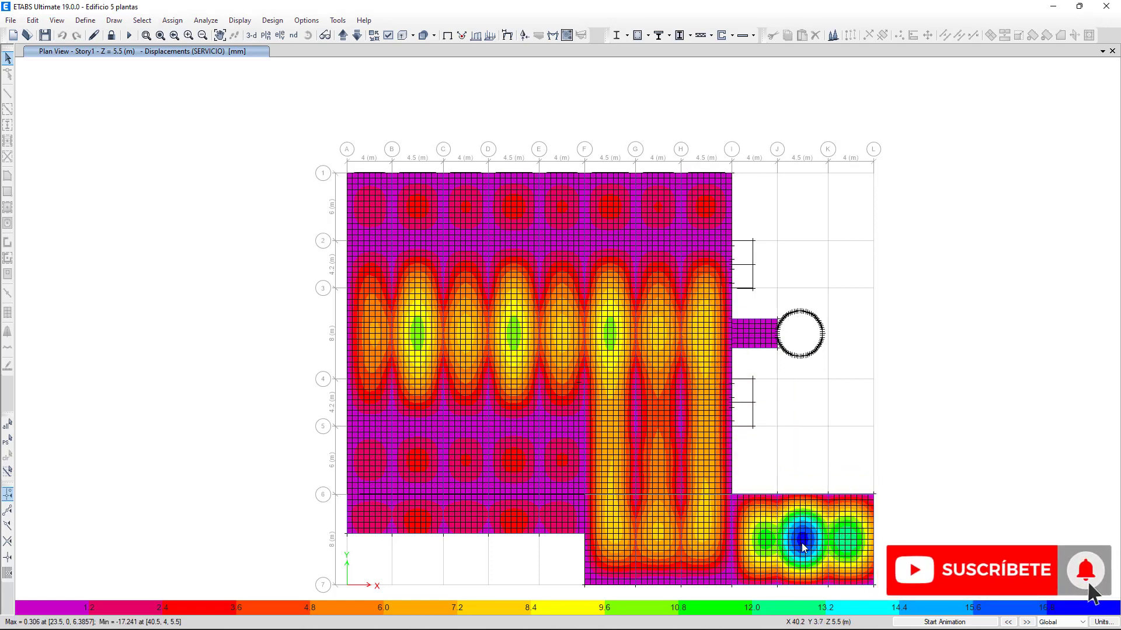